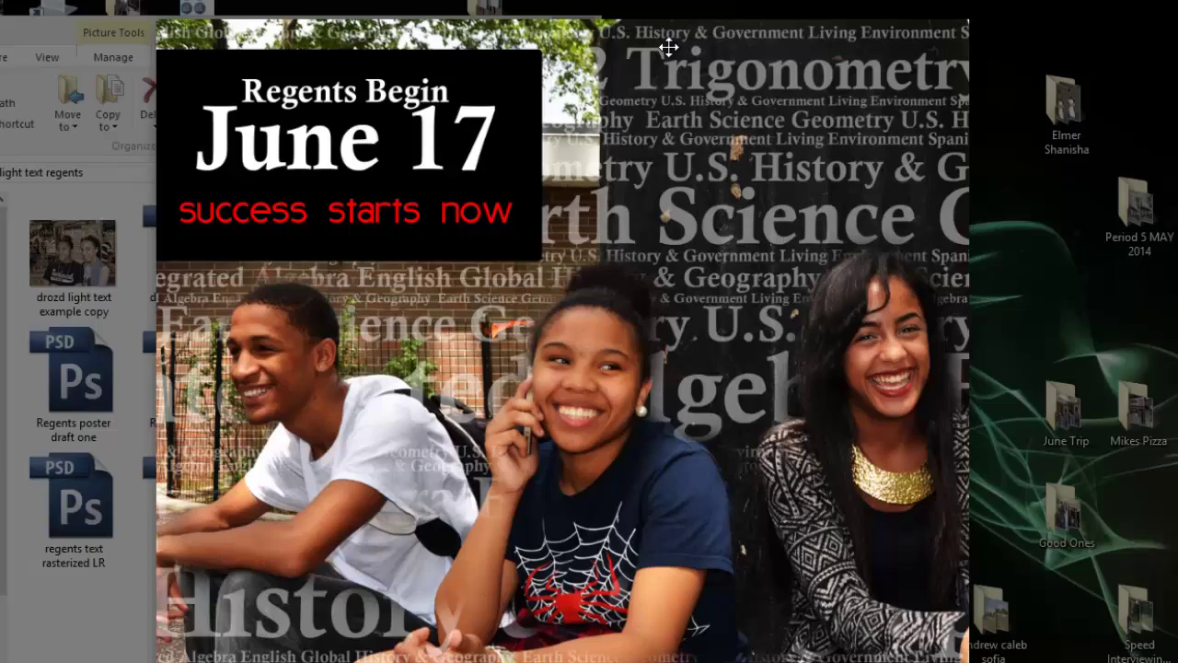
# Browse through the example poster images with subject text overlaid on student photos
pyautogui.press('Right')
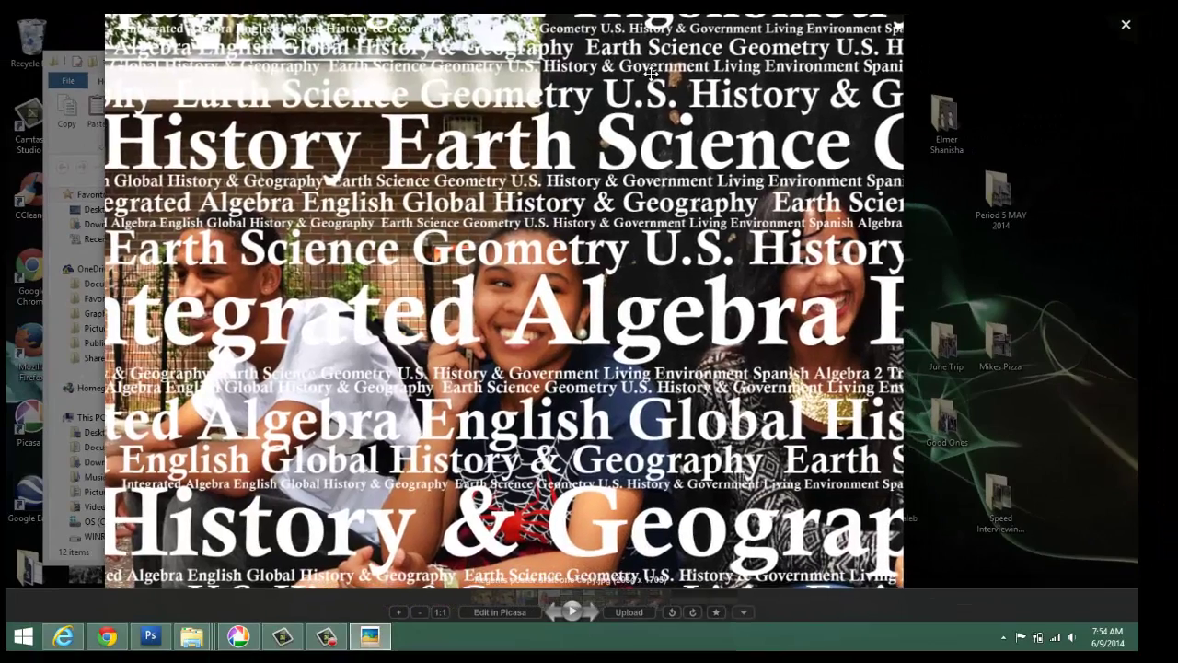
pyautogui.press('Left')
pyautogui.press('Left')
pyautogui.press('Left')
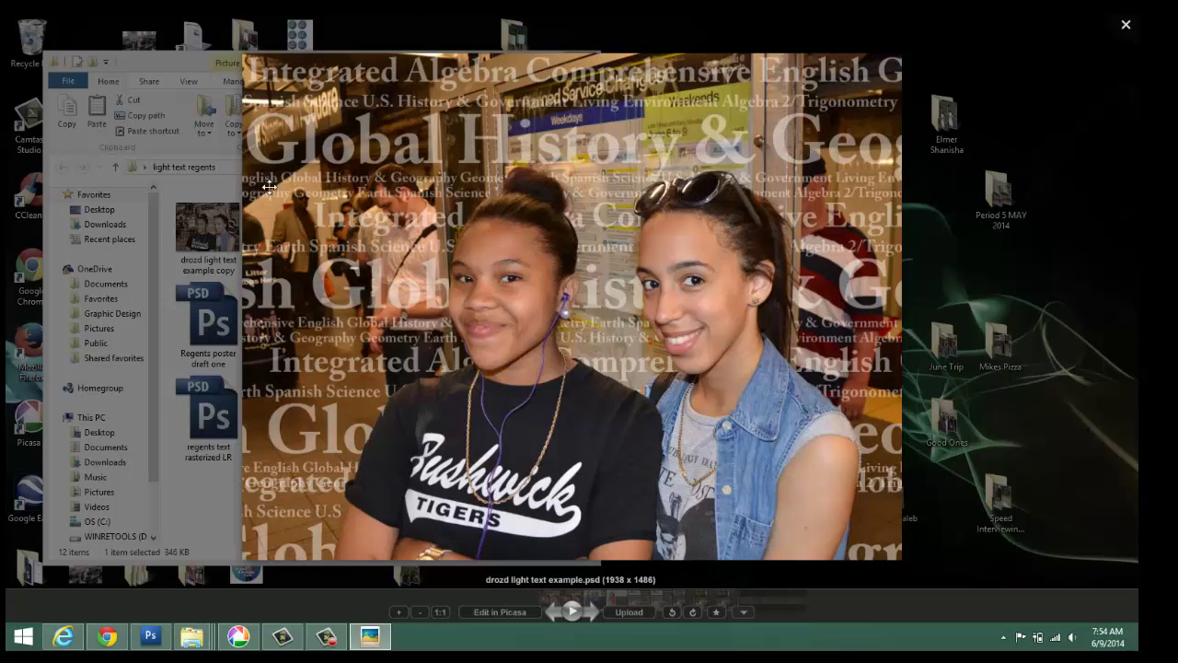
# Switch to Photoshop, minimize Regents poster draft three.psd and close Regents poster draft one copy.jpg to bring DRO_5218.JPG forward
pyautogui.click(150, 636)
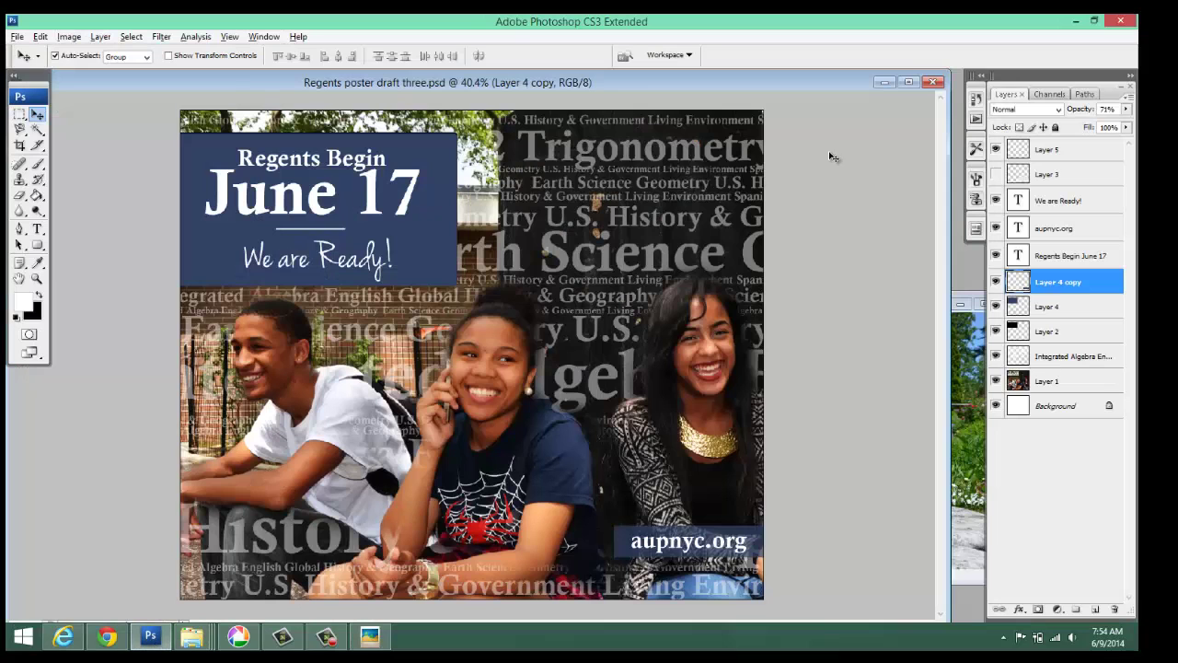
pyautogui.click(886, 81)
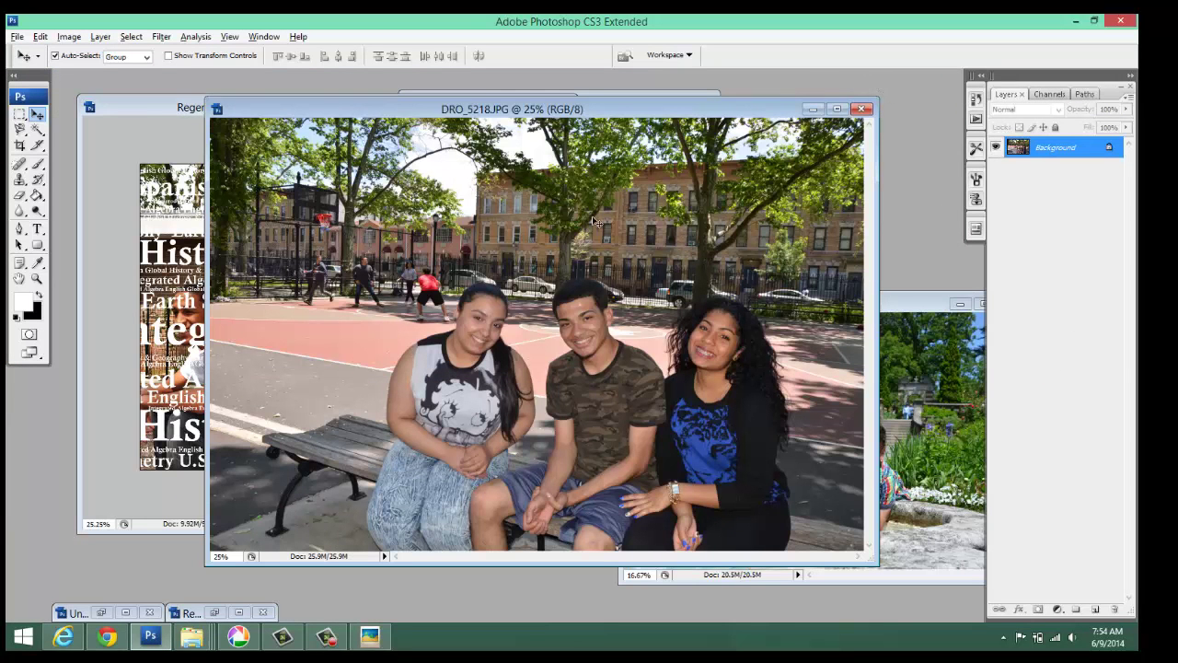
pyautogui.click(199, 110)
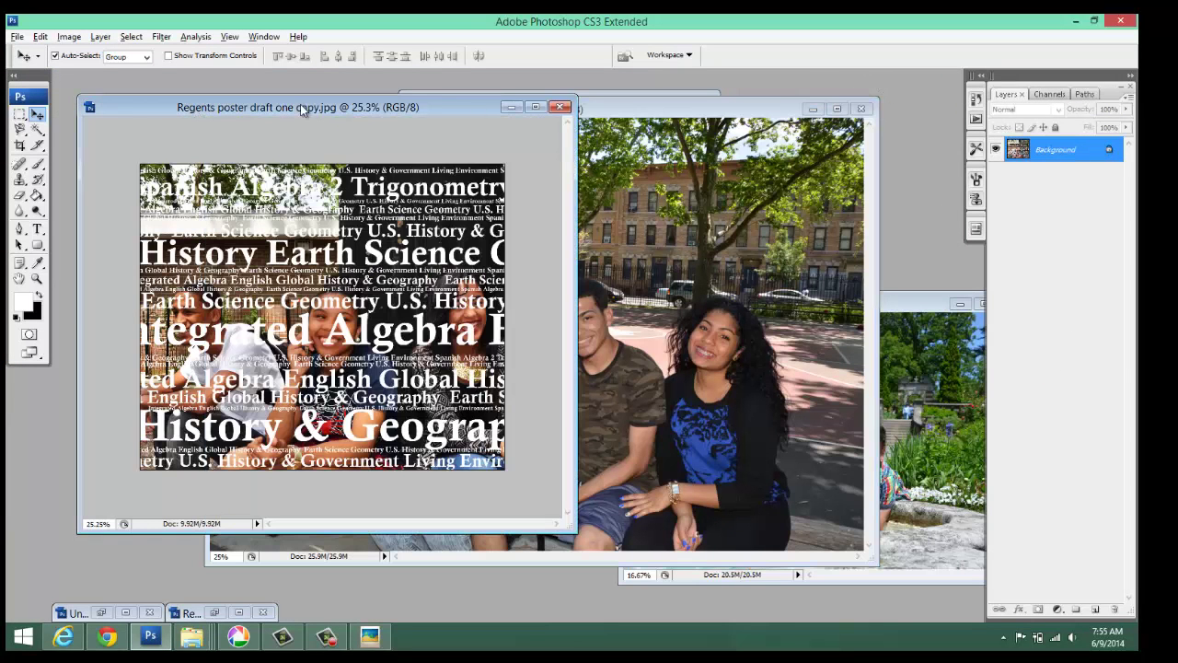
pyautogui.click(562, 109)
pyautogui.moveTo(570, 108); pyautogui.dragTo(530, 100)
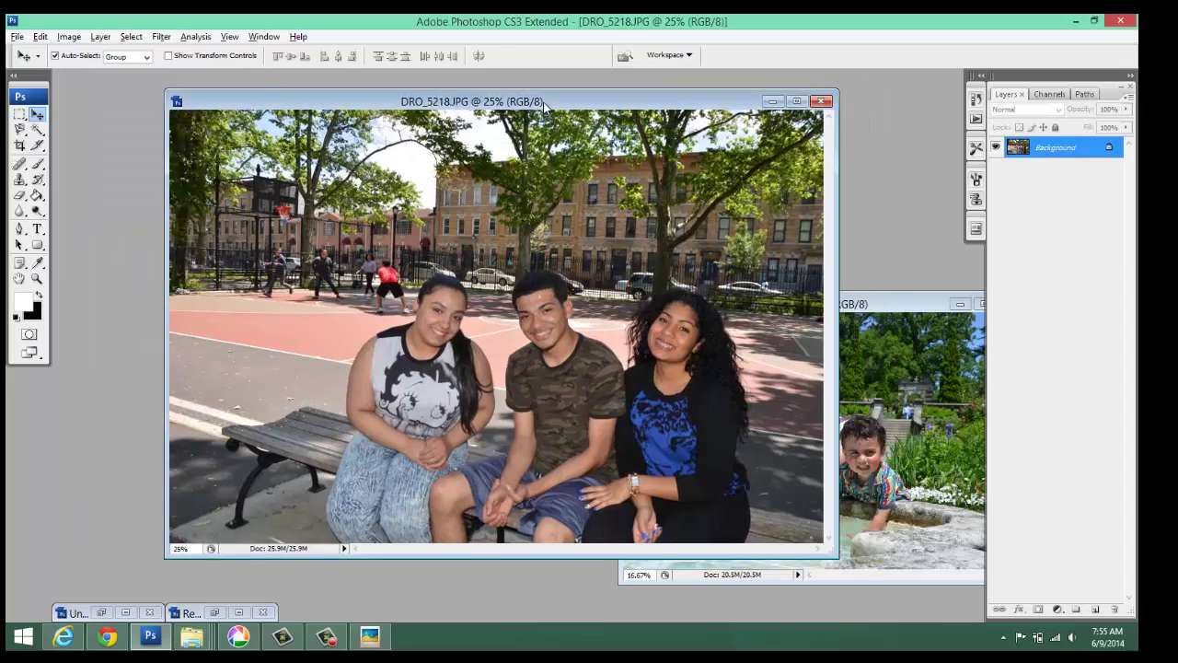
# Maximize the DRO_5218.JPG photo and examine the three seated students and the basketball players behind them
pyautogui.doubleClick(542, 102)
pyautogui.scroll(4, 539, 345)
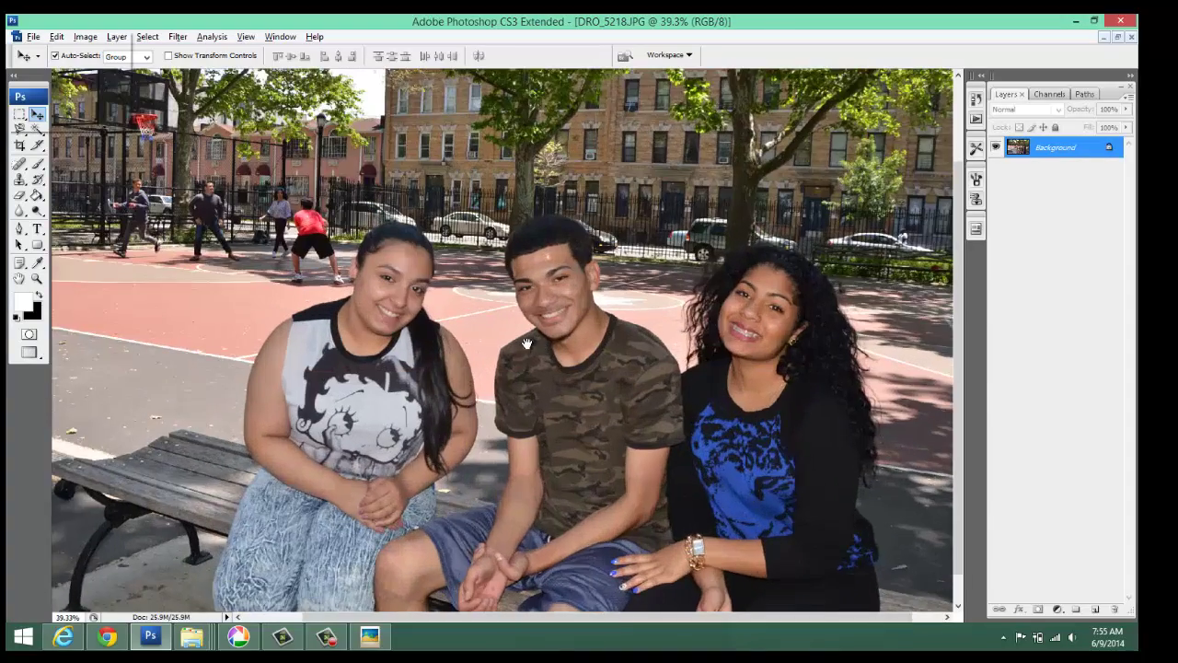
pyautogui.moveTo(526, 343); pyautogui.dragTo(557, 399)
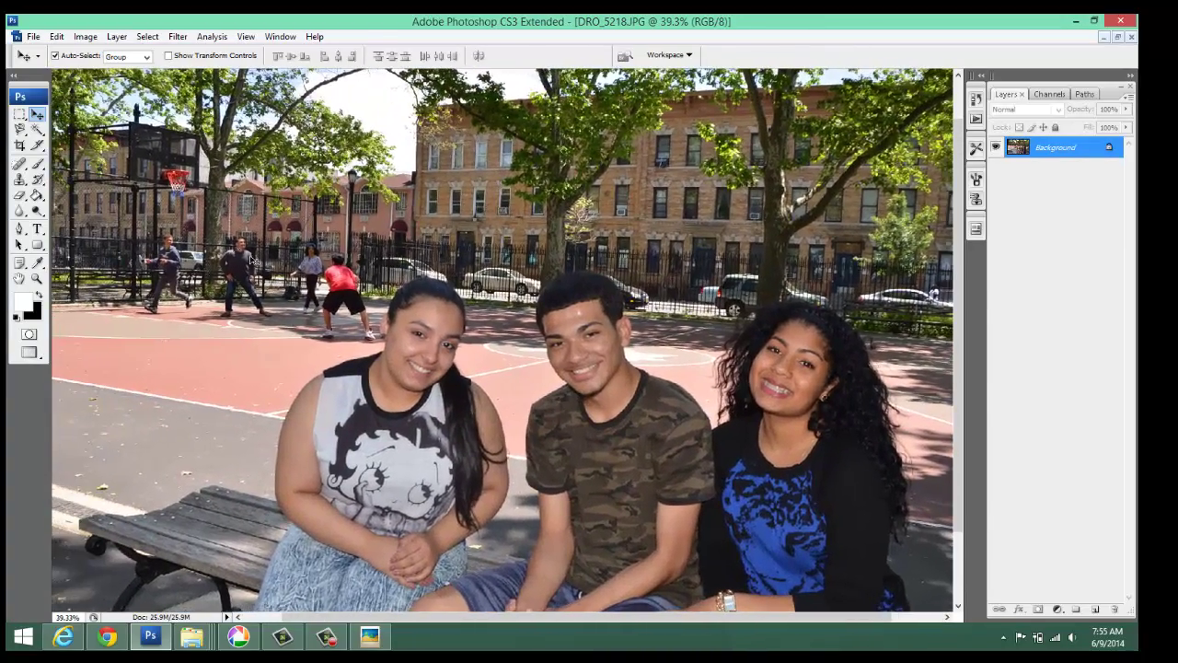
pyautogui.scroll(9, 287, 295)
pyautogui.hotkey('alt', 'space')
pyautogui.moveTo(265, 280); pyautogui.dragTo(554, 332)
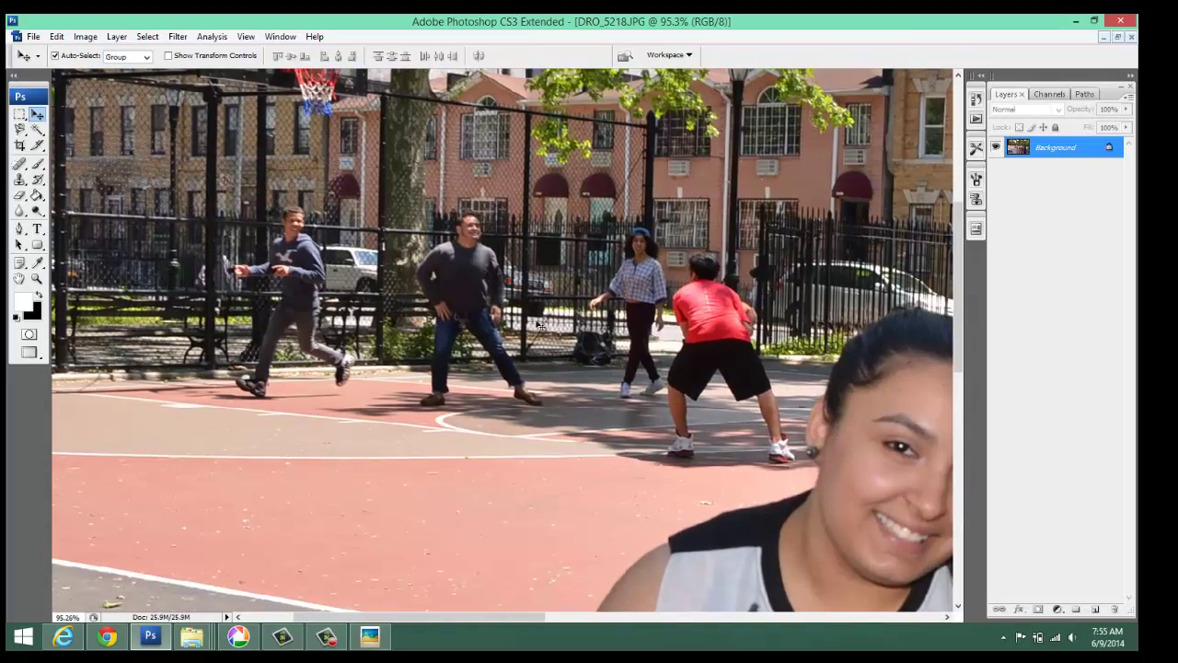
pyautogui.scroll(-5, 505, 320)
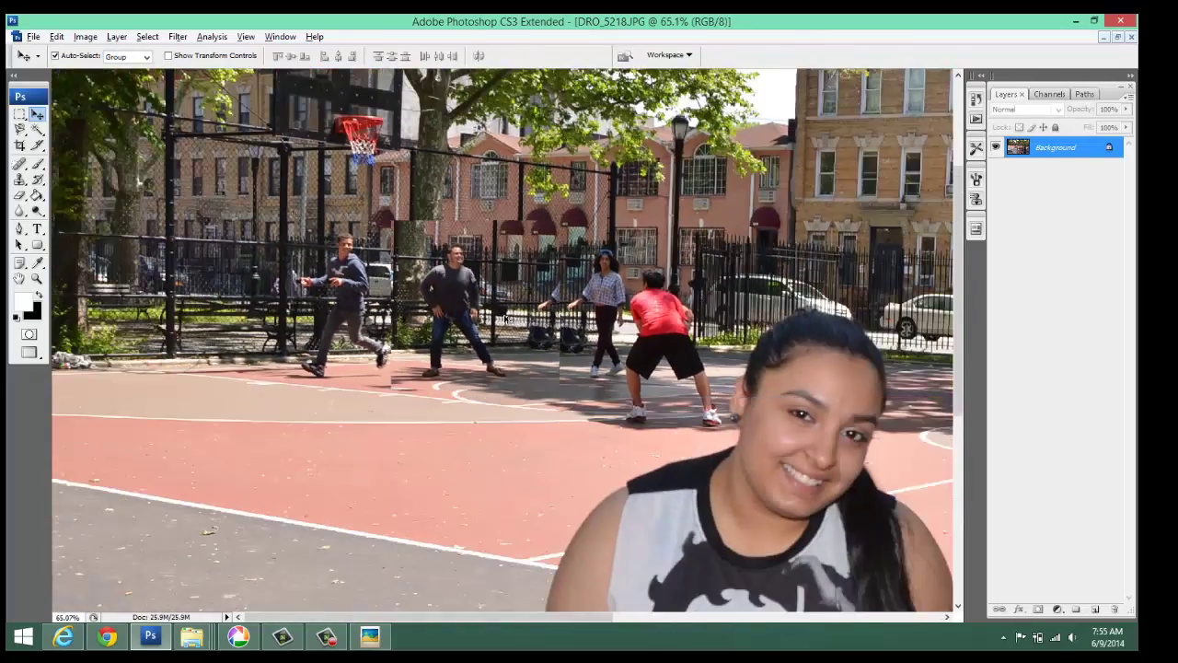
# Crop DRO_5218.JPG on all sides closer around the three seated students, keeping the basketball players in the frame
pyautogui.scroll(-2, 558, 319)
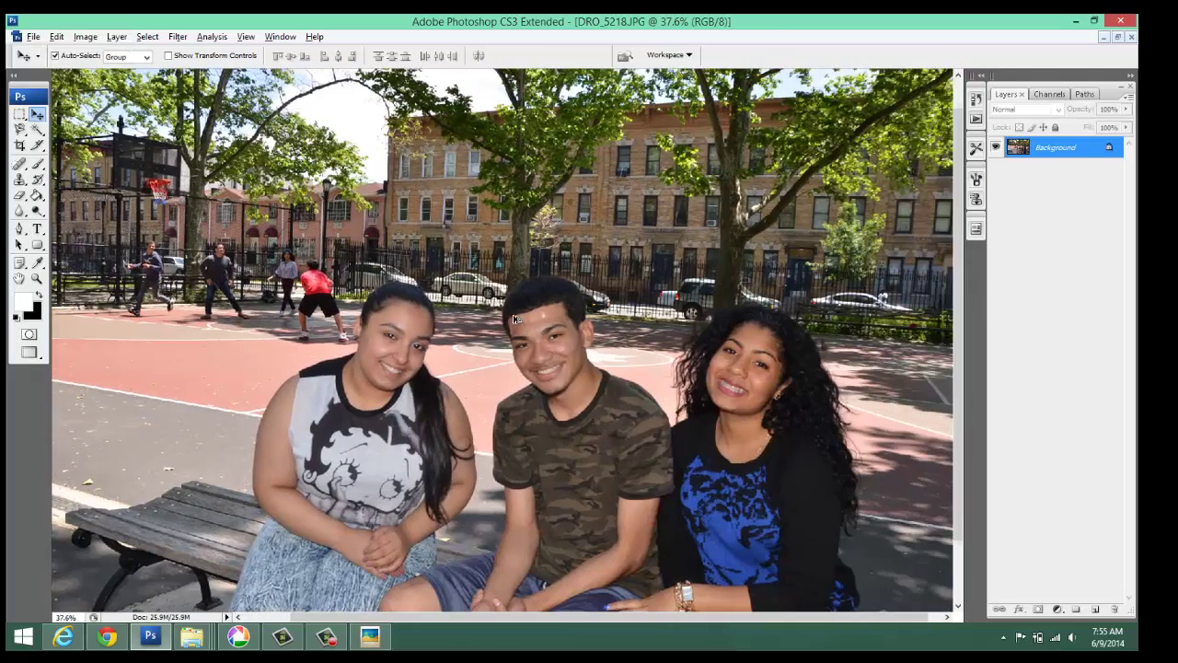
pyautogui.press('c')
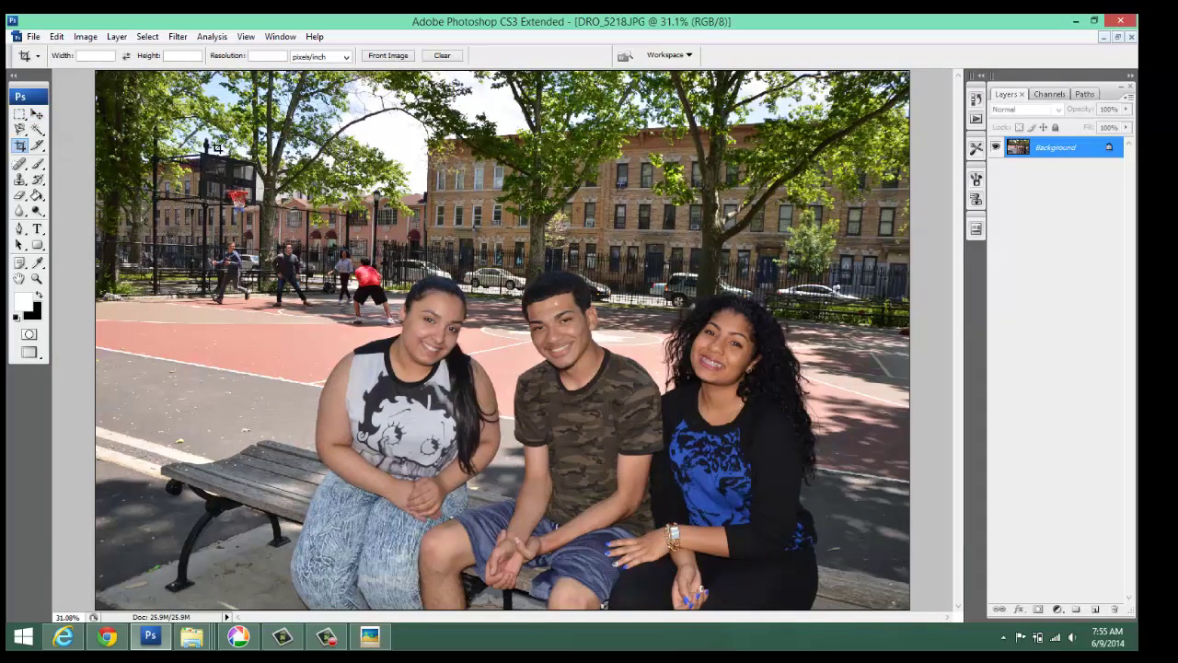
pyautogui.moveTo(777, 554); pyautogui.dragTo(833, 603)
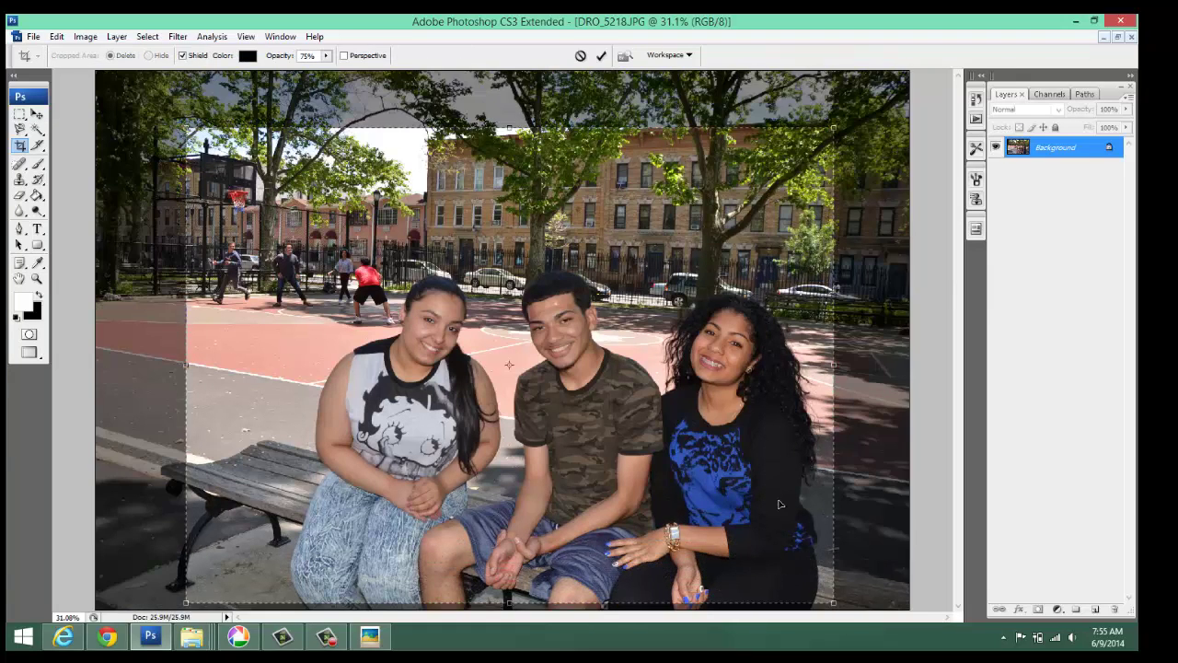
pyautogui.click(601, 55)
# Remove the two red cuts on the middle student's palm with the Spot Healing Brush at size 13
pyautogui.press('h')
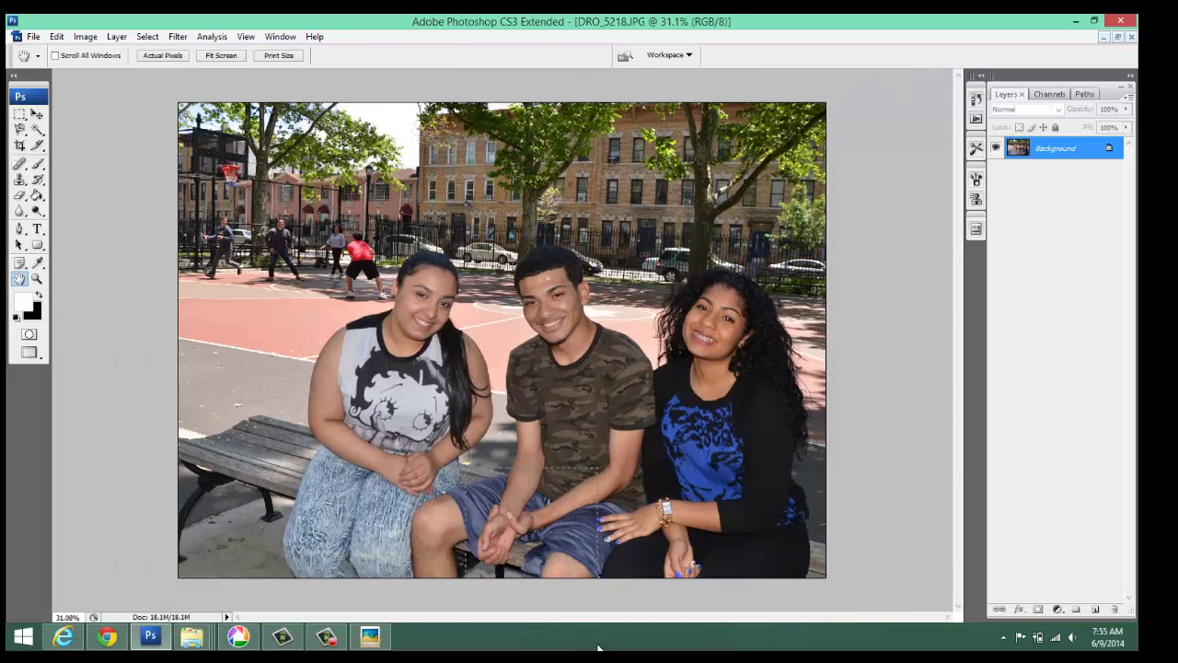
pyautogui.moveTo(598, 646); pyautogui.dragTo(598, 648)
pyautogui.scroll(2, 345, 397)
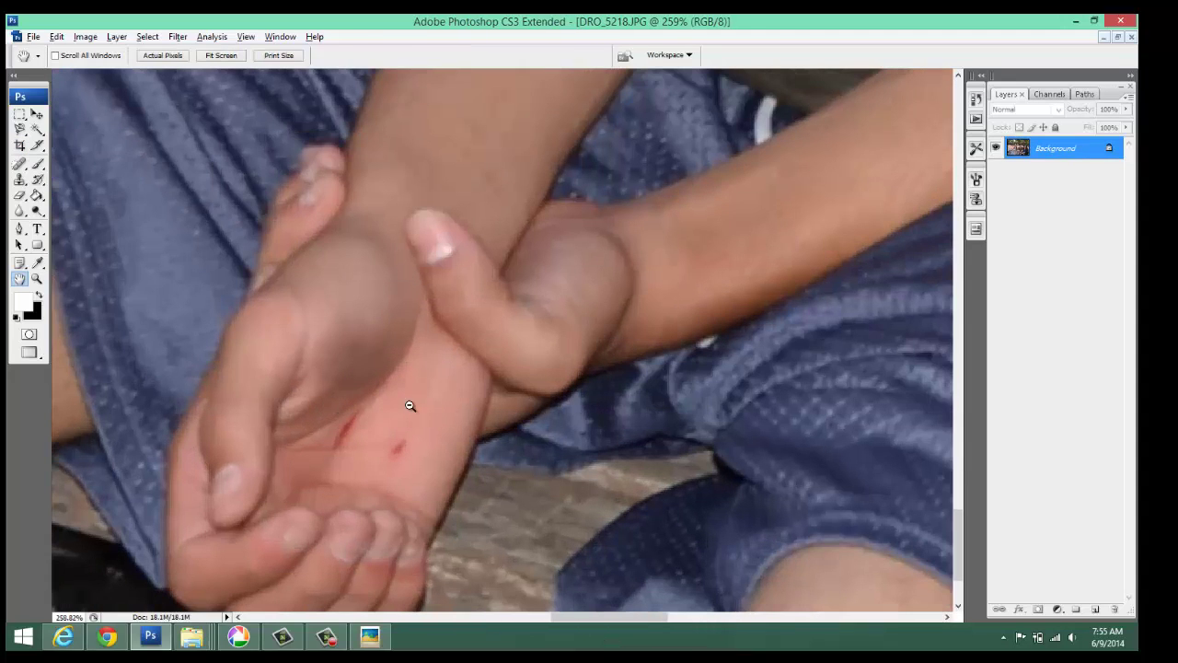
pyautogui.click(257, 398)
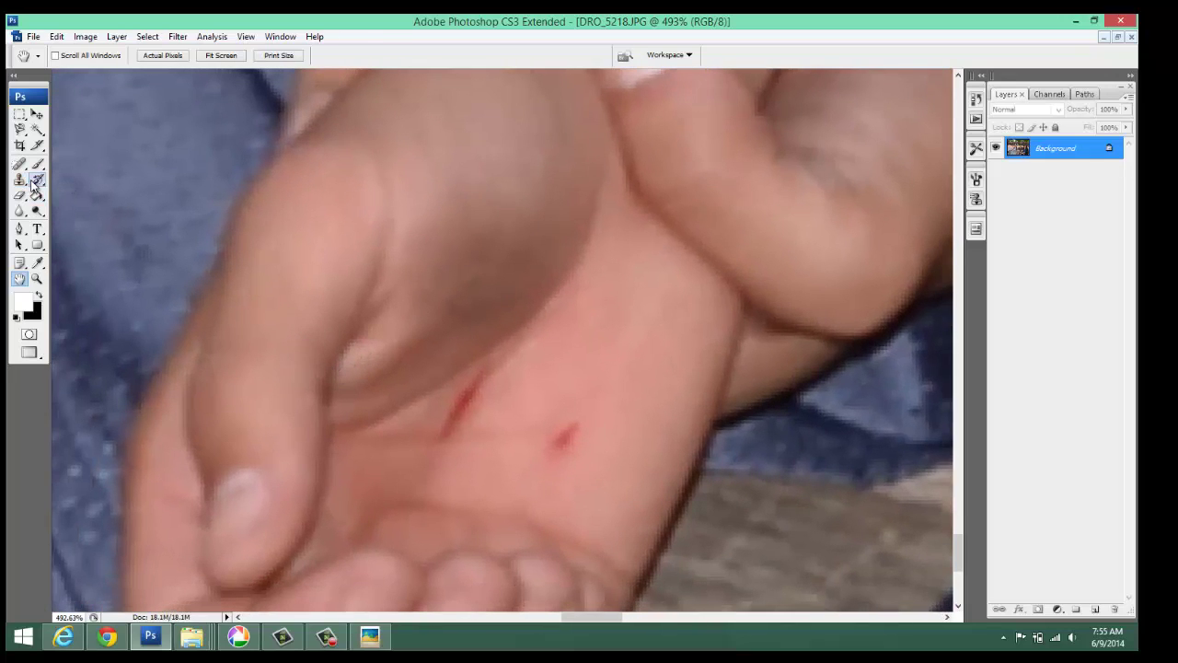
pyautogui.moveTo(23, 172); pyautogui.dragTo(74, 163)
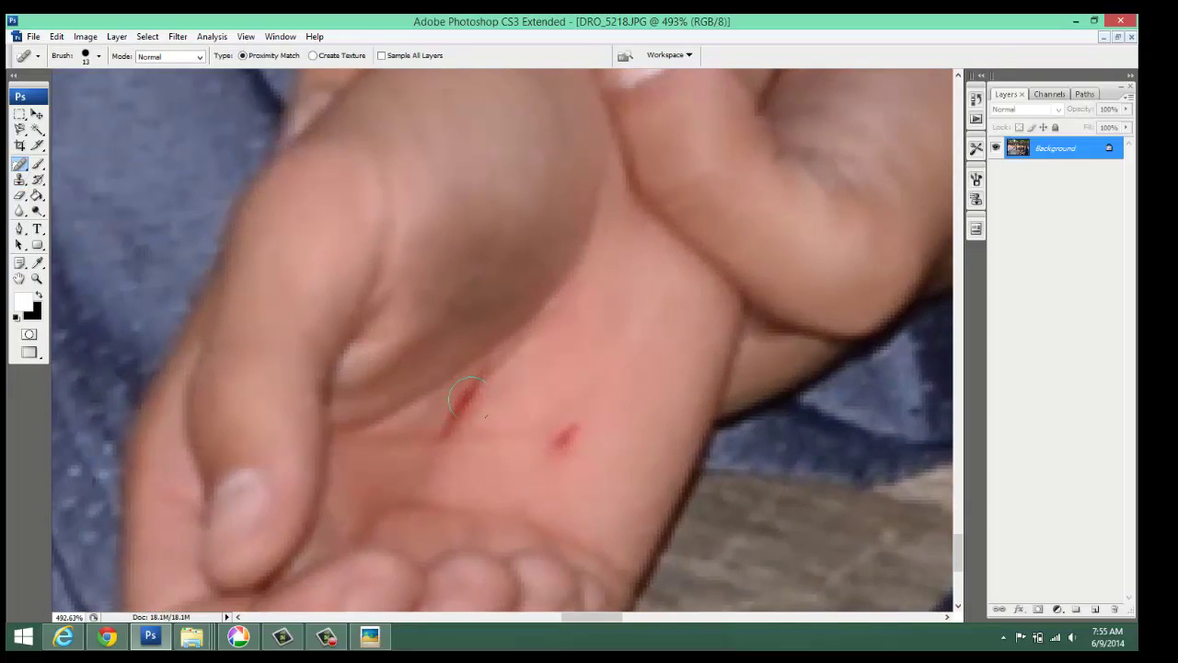
pyautogui.moveTo(488, 380); pyautogui.dragTo(438, 426)
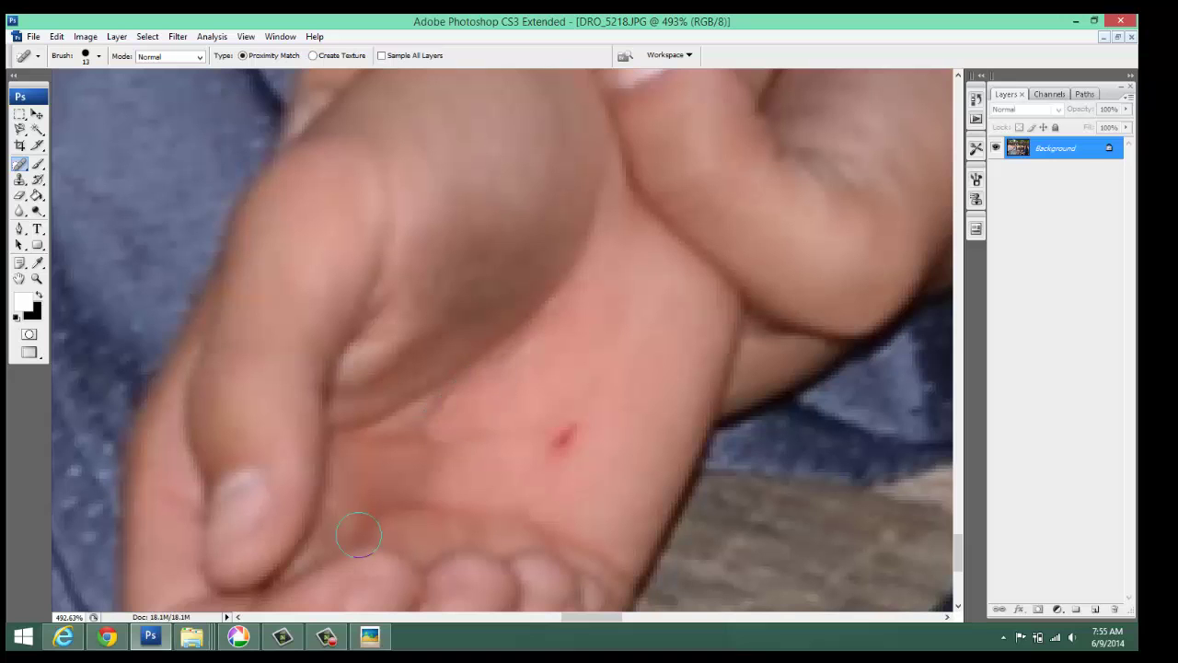
pyautogui.click(555, 433)
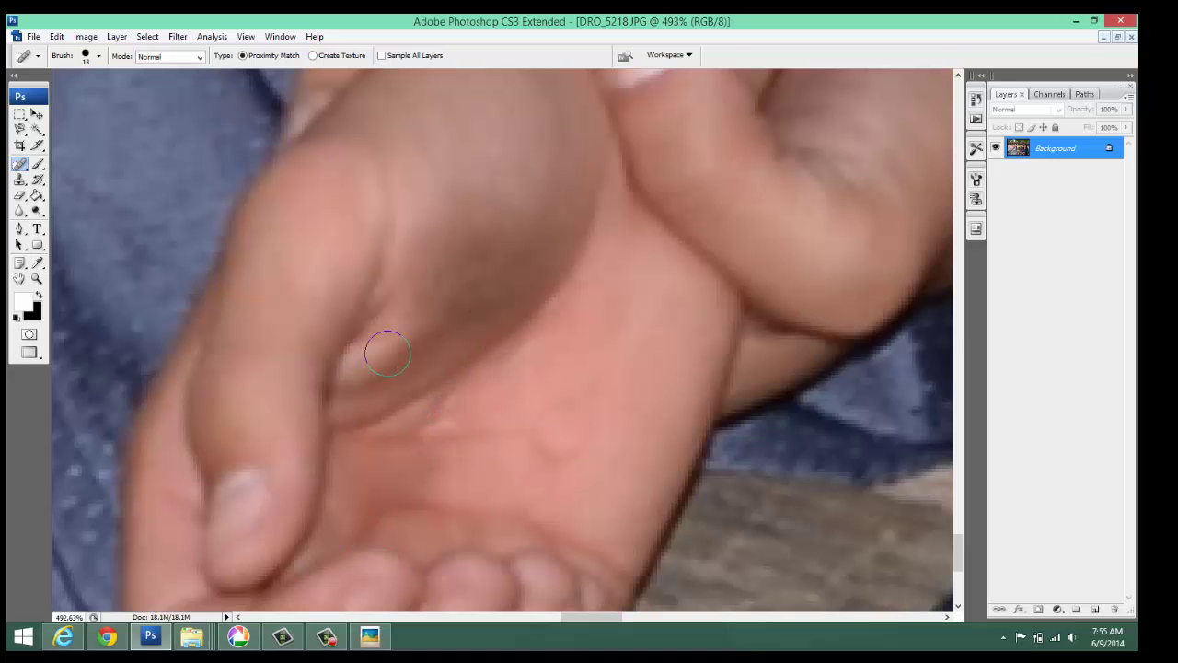
# Crop DRO_5218.JPG again at full width, cutting off the lower strip with the students' legs and hands
pyautogui.hotkey('ctrl', 'alt', '0')
pyautogui.scroll(-5, 382, 338)
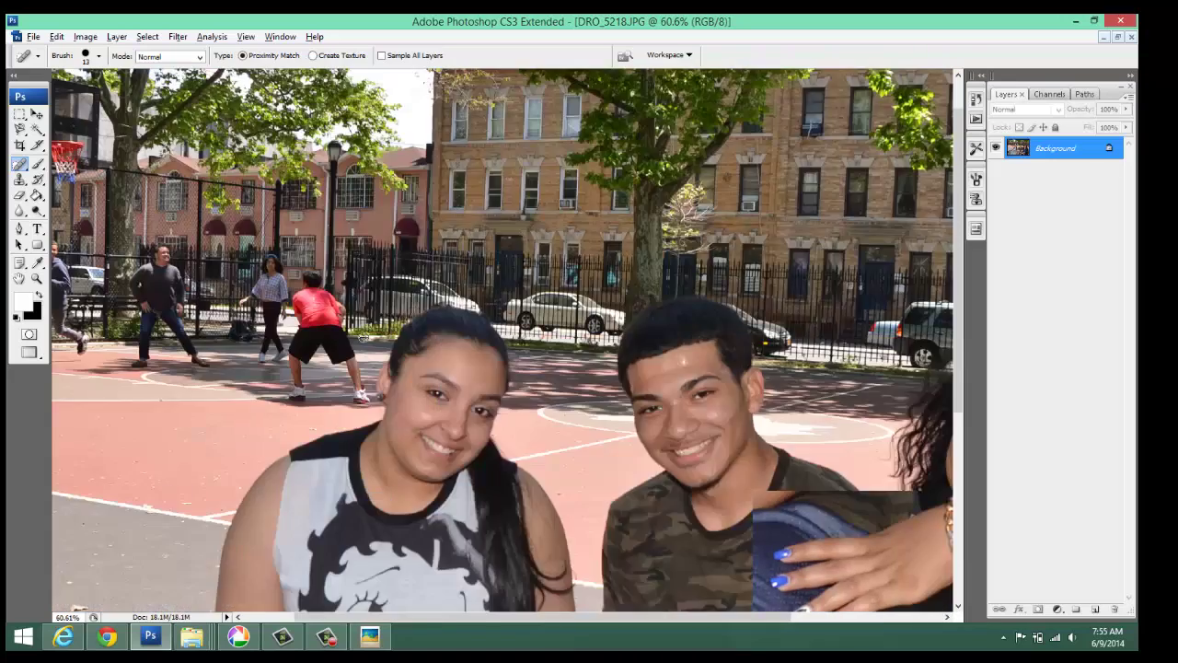
pyautogui.scroll(5, 479, 276)
pyautogui.moveTo(495, 558); pyautogui.dragTo(436, 304)
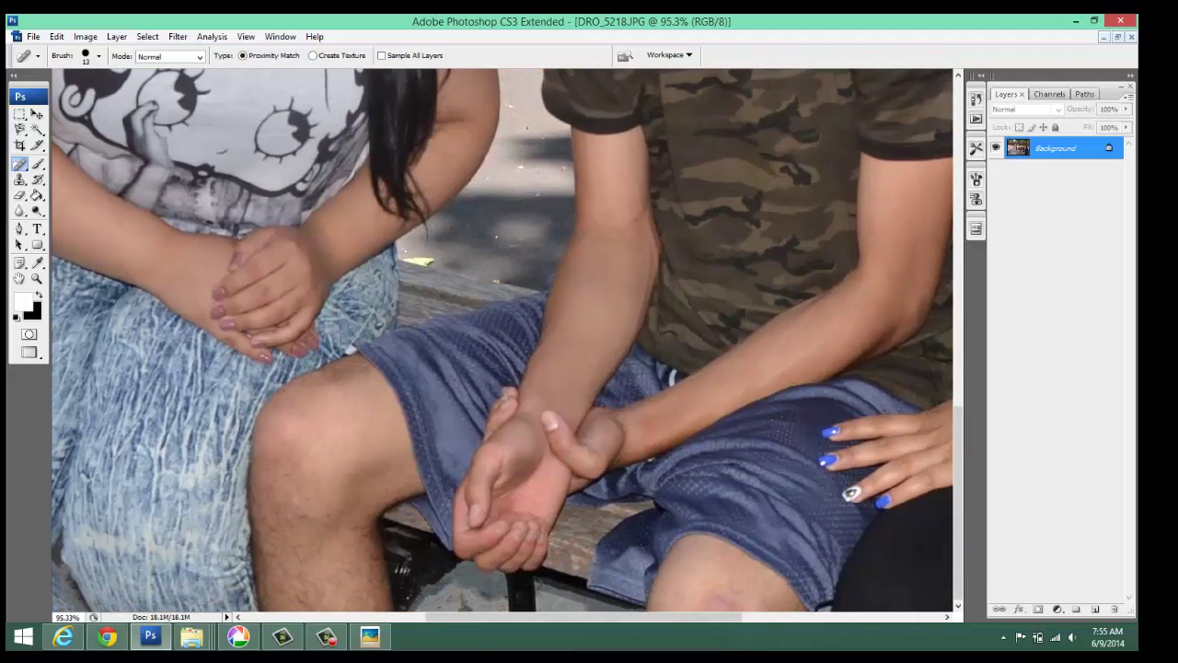
pyautogui.hotkey('ctrl', '0')
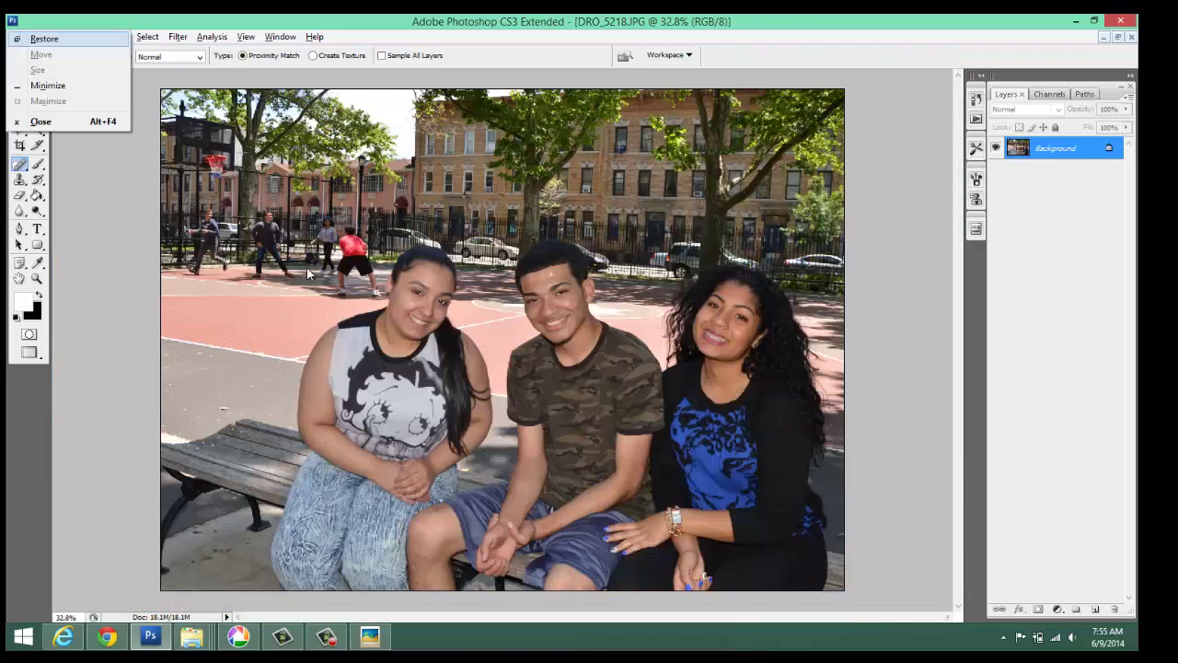
pyautogui.press('c')
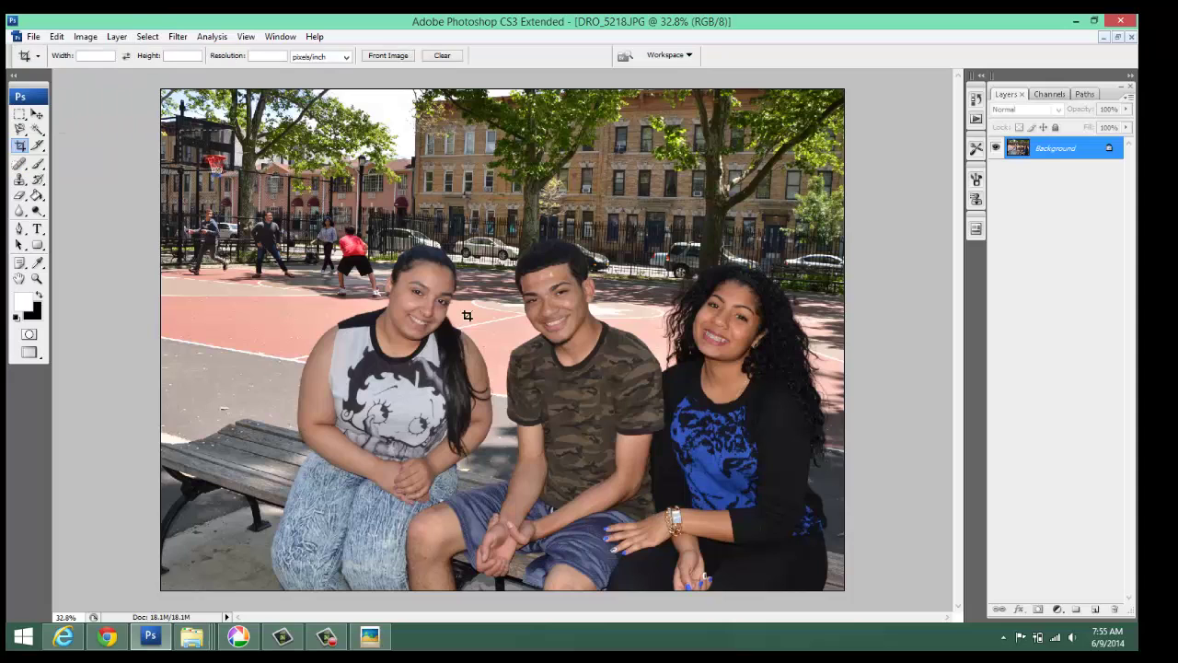
pyautogui.moveTo(159, 88); pyautogui.dragTo(927, 509)
pyautogui.press('Return')
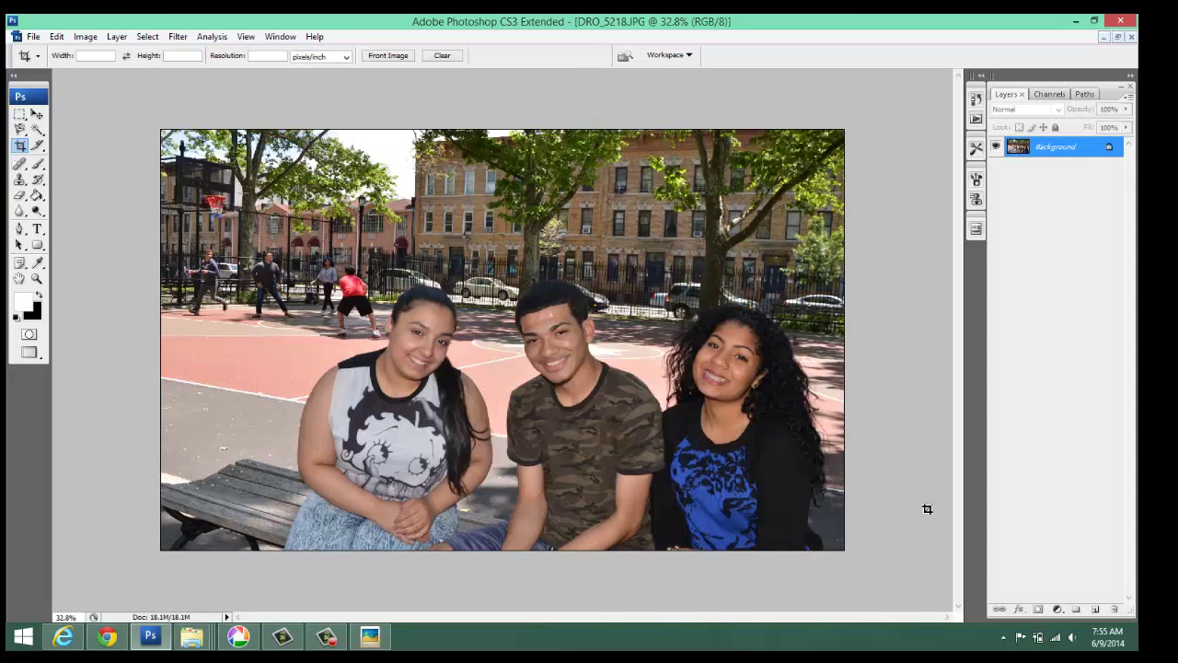
# Return DRO_5218.JPG to a floating window and maximize the DRO_6845.JPG fountain photo, fitted to the screen
pyautogui.click(1116, 37)
pyautogui.moveTo(932, 304); pyautogui.dragTo(655, 184)
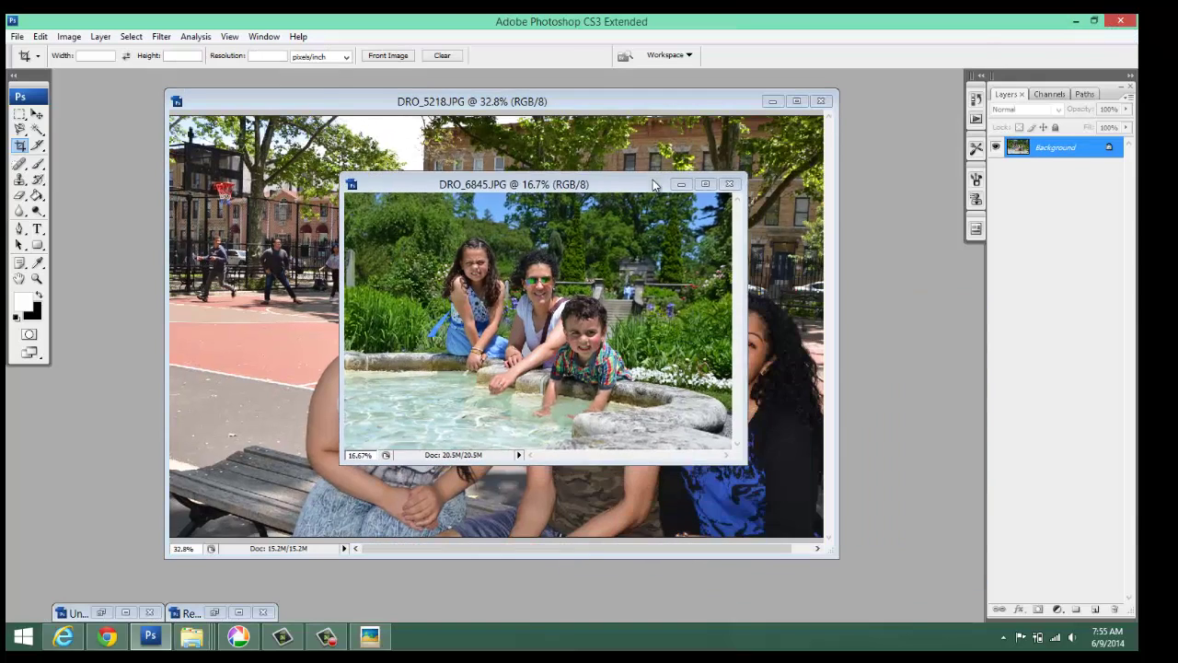
pyautogui.click(705, 184)
pyautogui.hotkey('ctrl', '0')
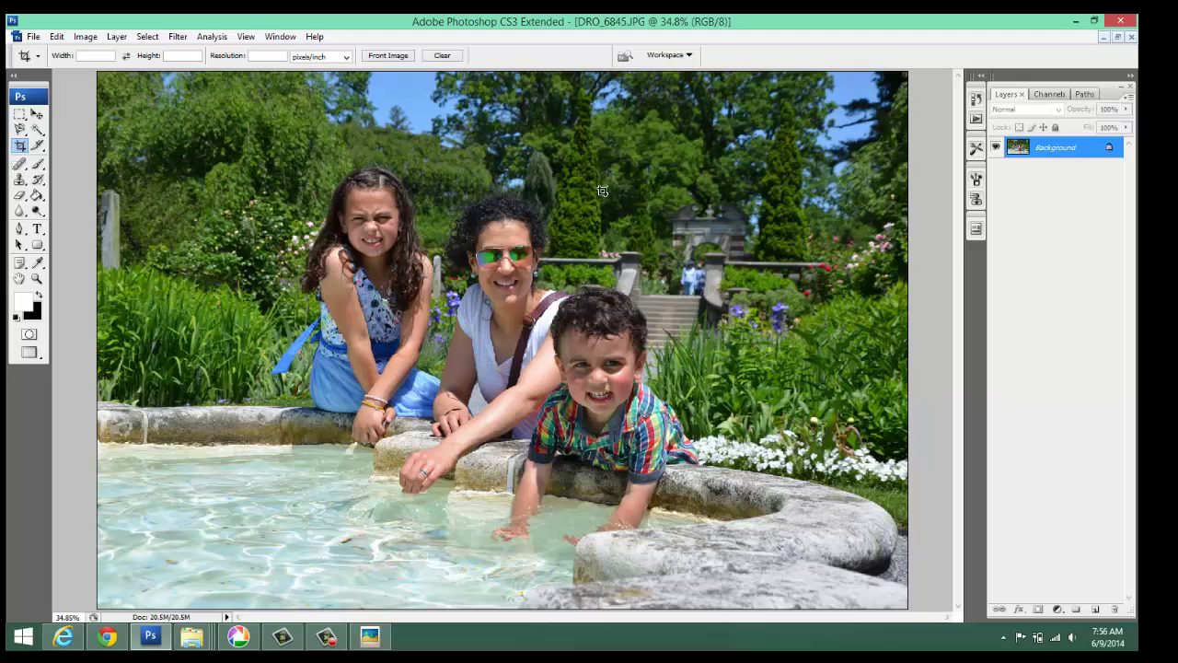
# Increase the fountain photo's contrast with an RGB Curves adjustment, lowering shadow input 74 to output 54 and raising the highlights
pyautogui.click(92, 36)
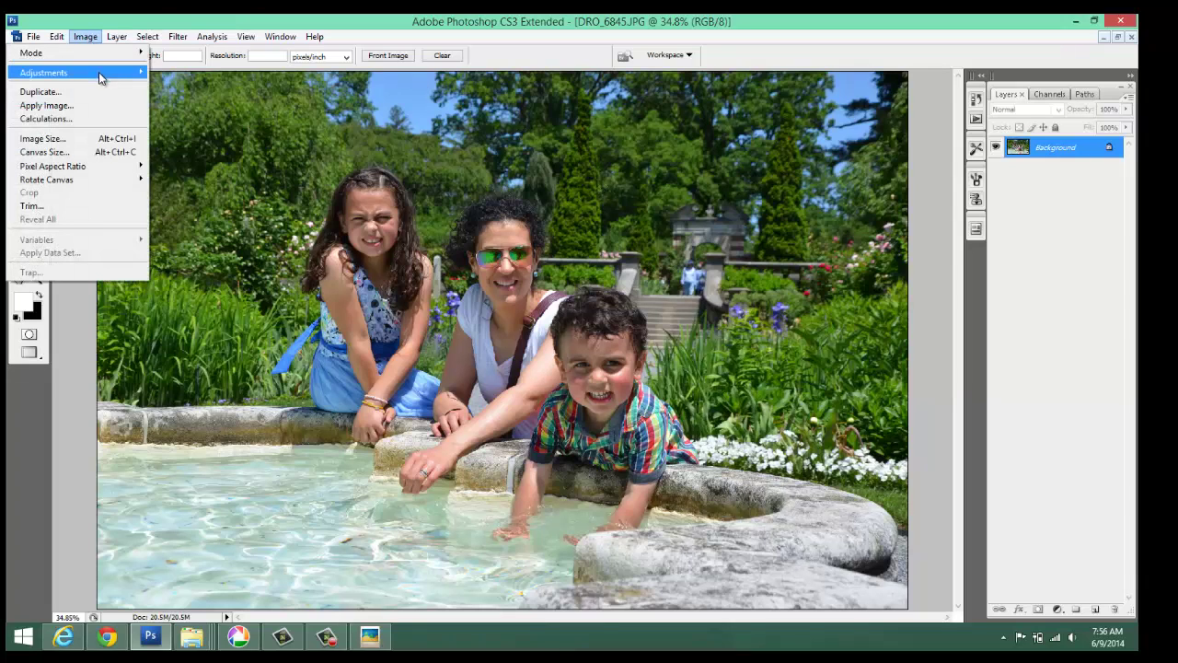
pyautogui.moveTo(103, 76)
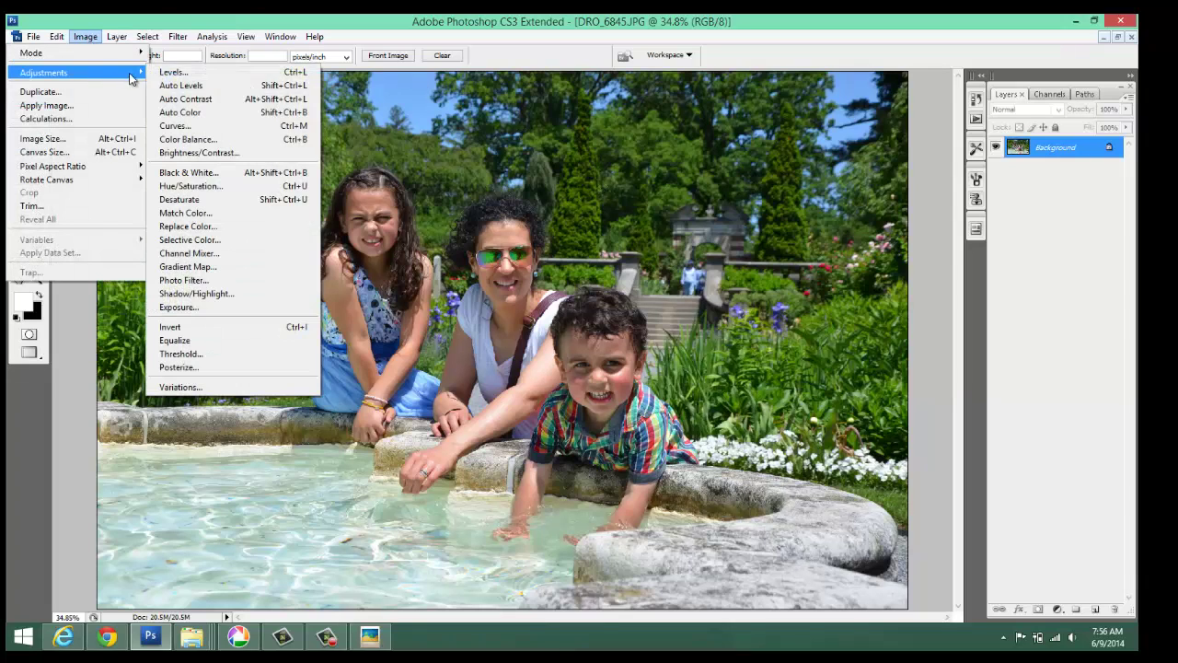
pyautogui.click(225, 125)
pyautogui.moveTo(917, 356); pyautogui.dragTo(910, 356)
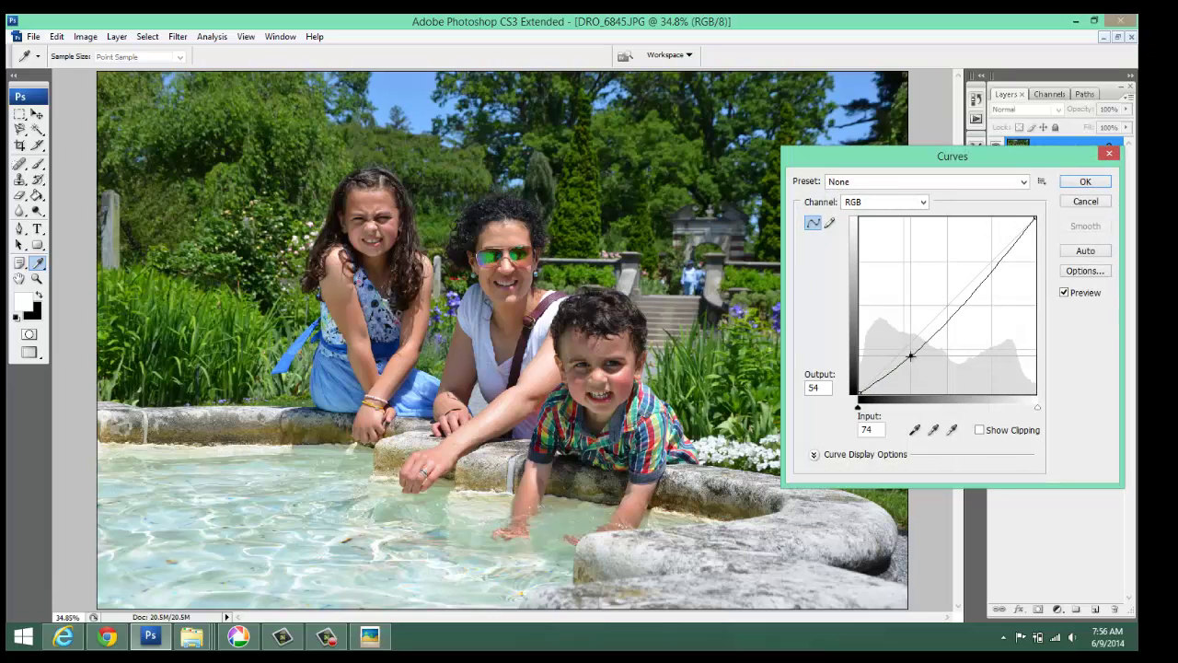
pyautogui.moveTo(988, 269); pyautogui.dragTo(994, 258)
pyautogui.click(1077, 181)
# Crop the sides and lower edge of DRO_6845.JPG around the family, and return it to a floating window moved aside
pyautogui.press('c')
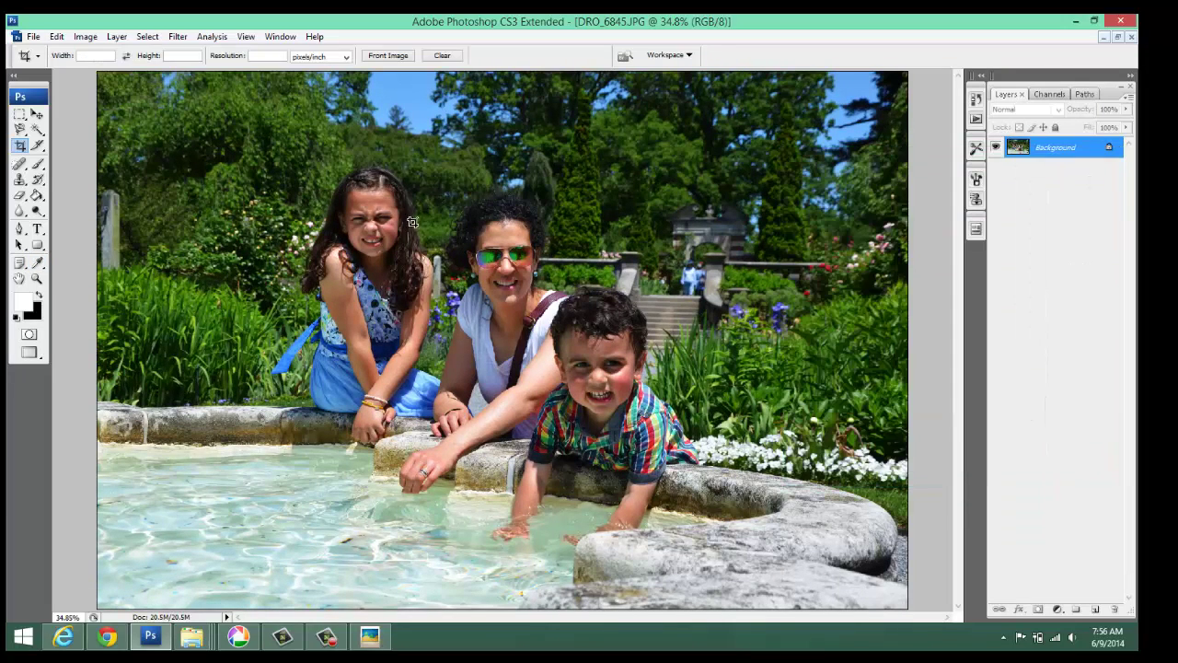
pyautogui.moveTo(657, 449); pyautogui.dragTo(828, 575)
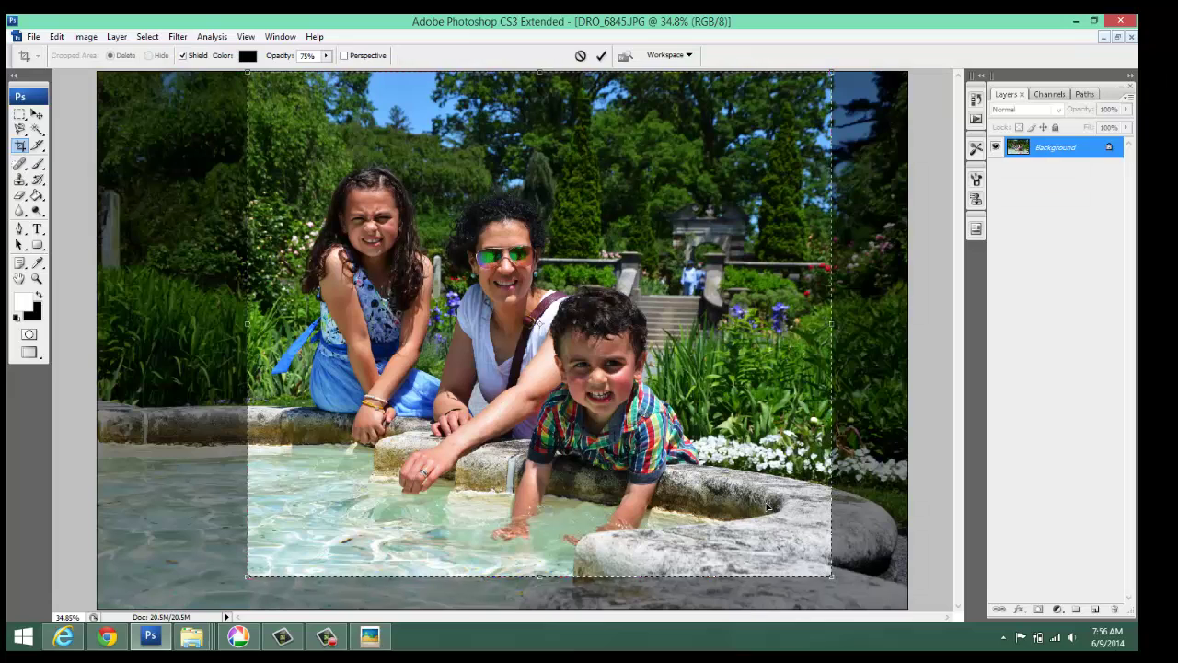
pyautogui.press('Return')
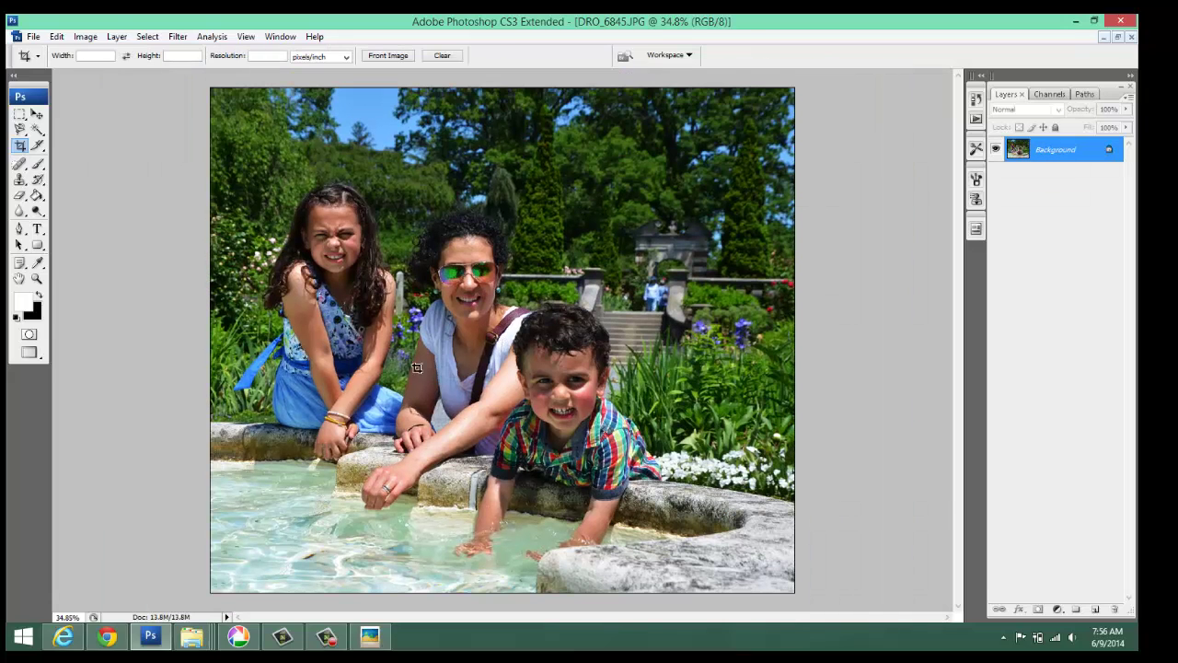
pyautogui.click(1116, 38)
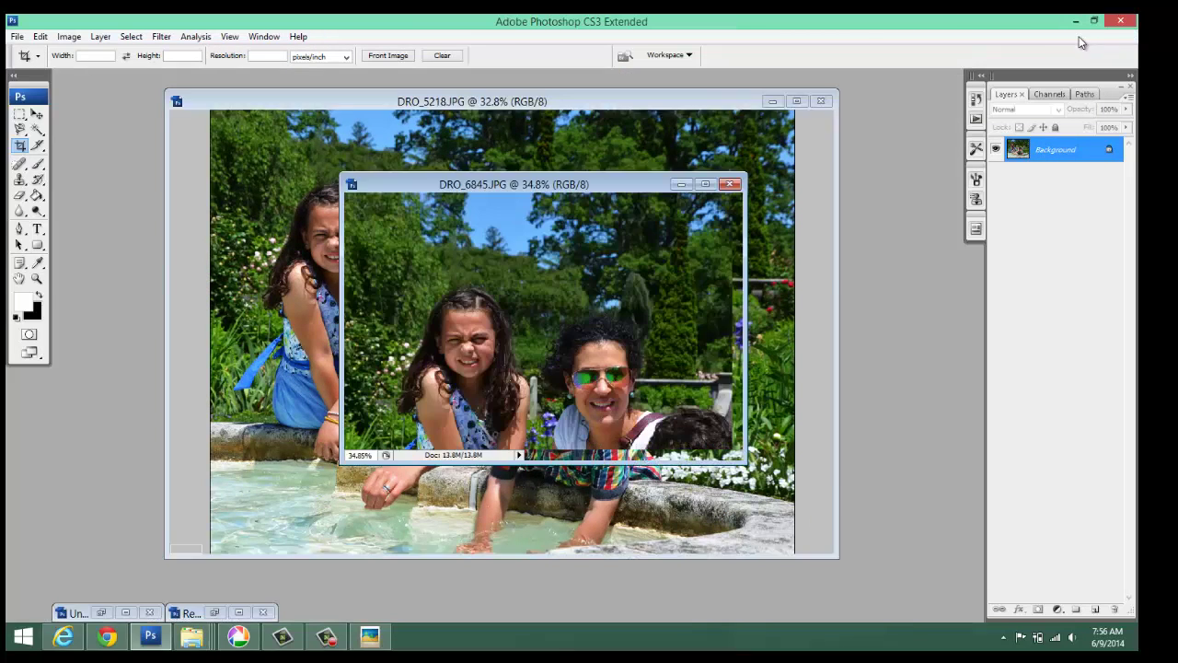
pyautogui.moveTo(603, 184); pyautogui.dragTo(392, 149)
# Open regents text rasterized LR and regents text rasterized HR from the light text regents folder on the desktop
pyautogui.click(17, 36)
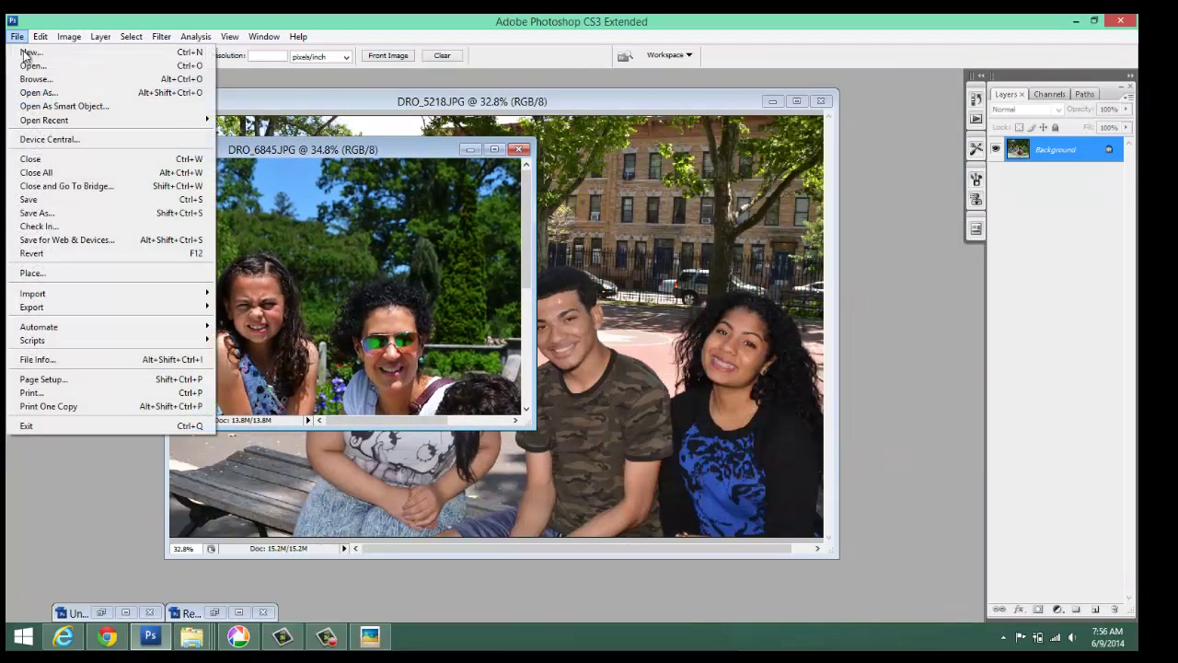
pyautogui.click(37, 63)
pyautogui.click(226, 169)
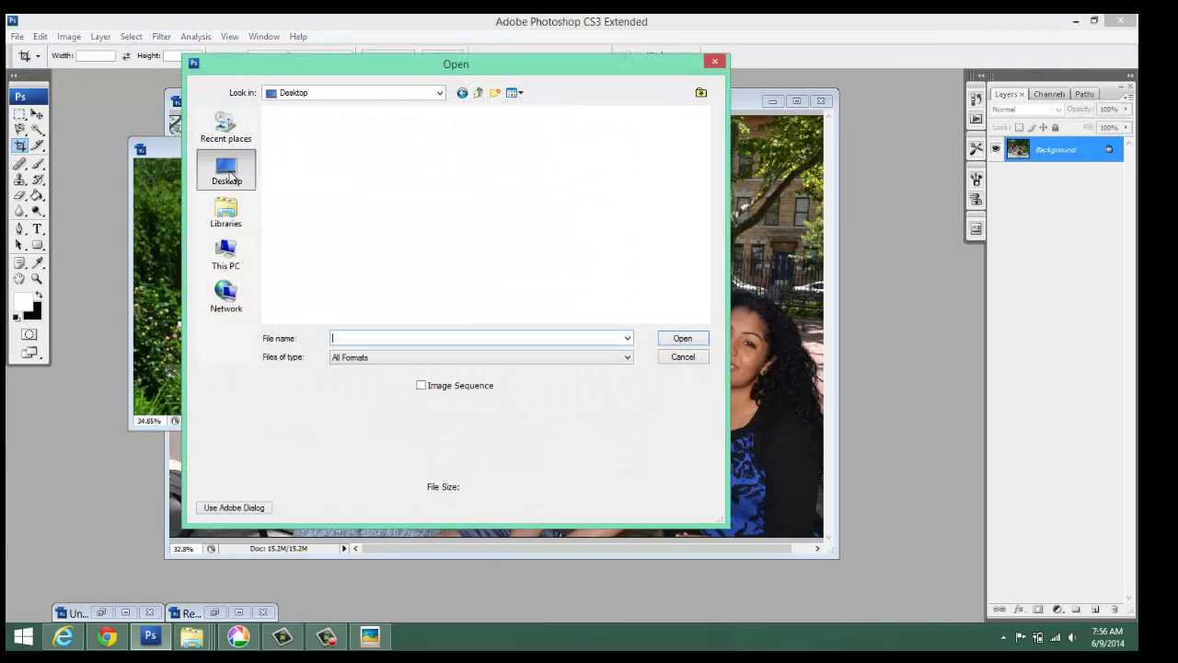
pyautogui.doubleClick(300, 267)
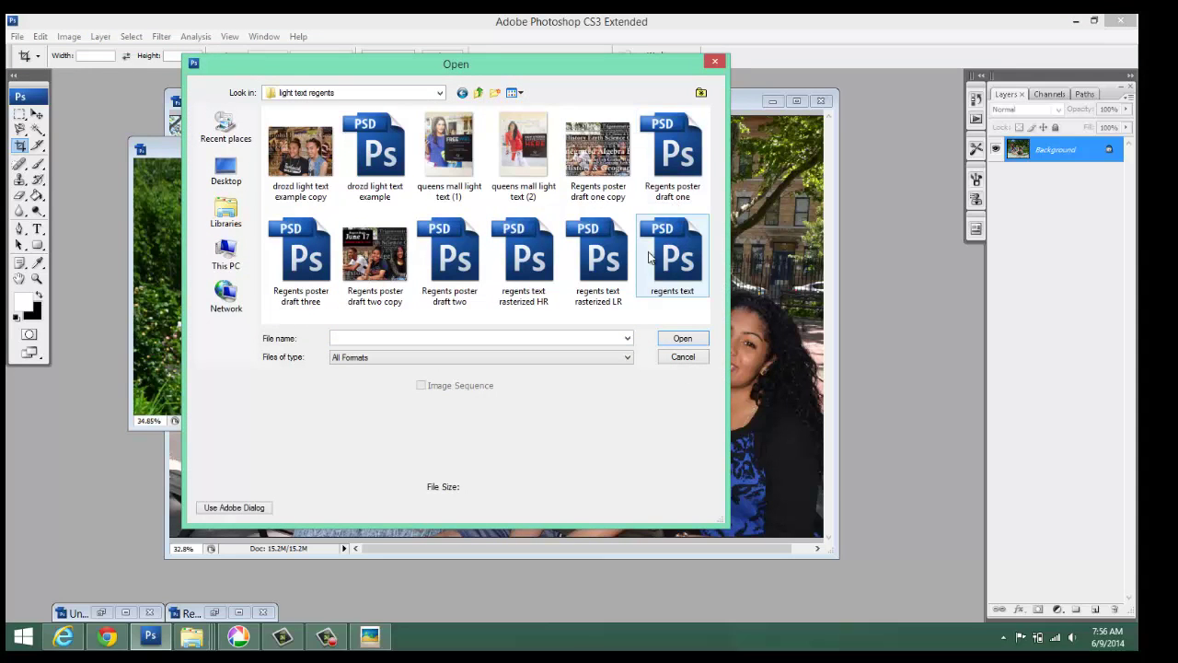
pyautogui.click(598, 257)
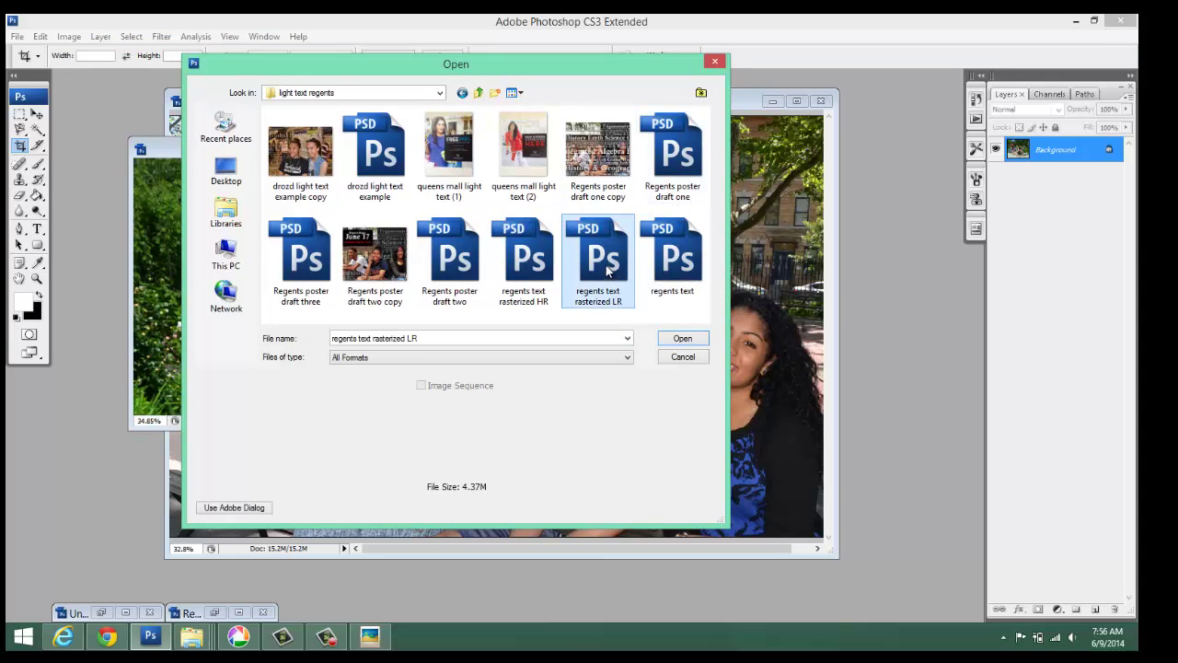
pyautogui.doubleClick(522, 260)
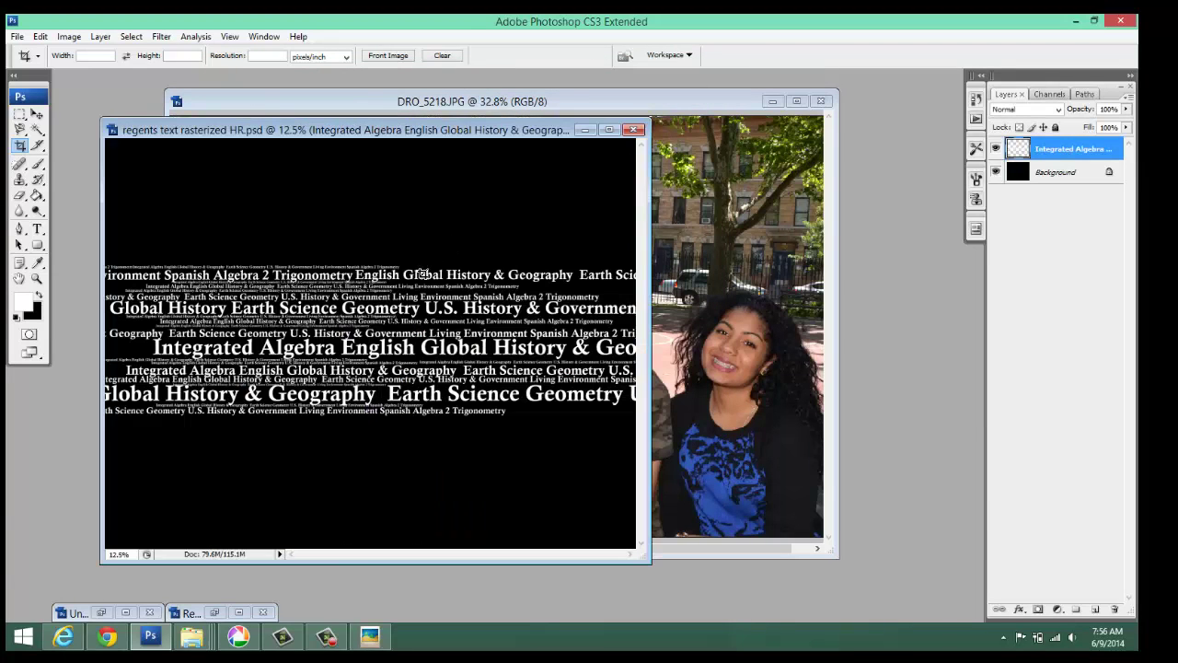
# Copy the white subject-text layer from regents text rasterized HR.psd into DRO_5218.JPG and position it over the whole photo
pyautogui.click(36, 113)
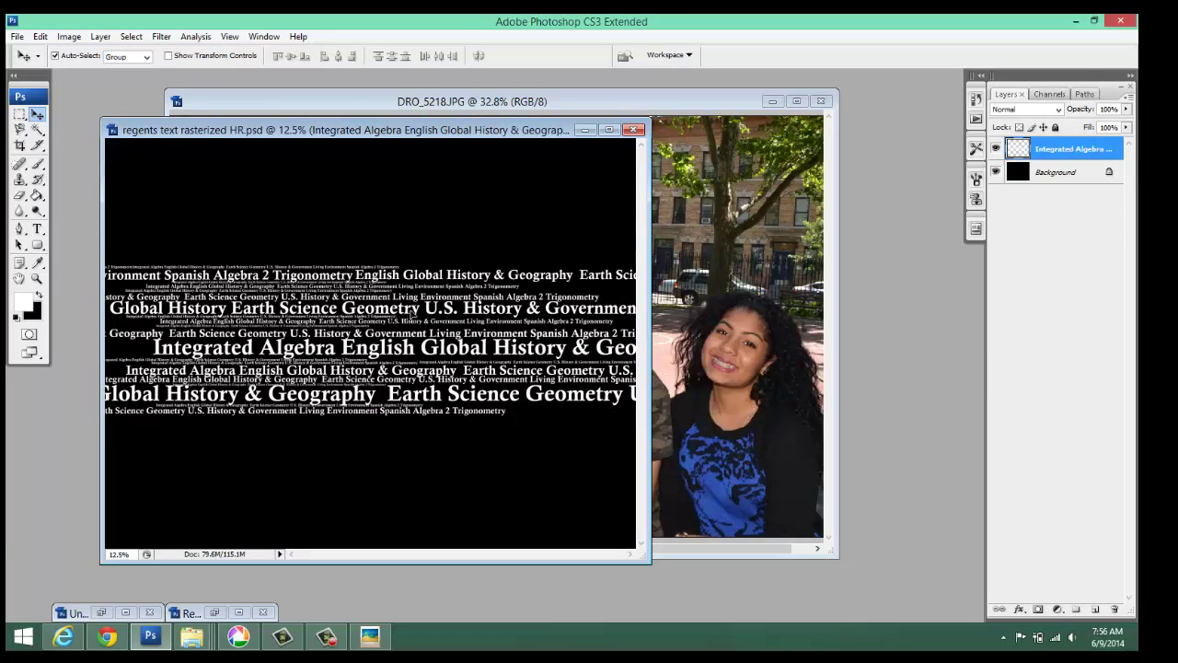
pyautogui.moveTo(412, 313); pyautogui.dragTo(780, 302)
pyautogui.moveTo(698, 320); pyautogui.dragTo(727, 265)
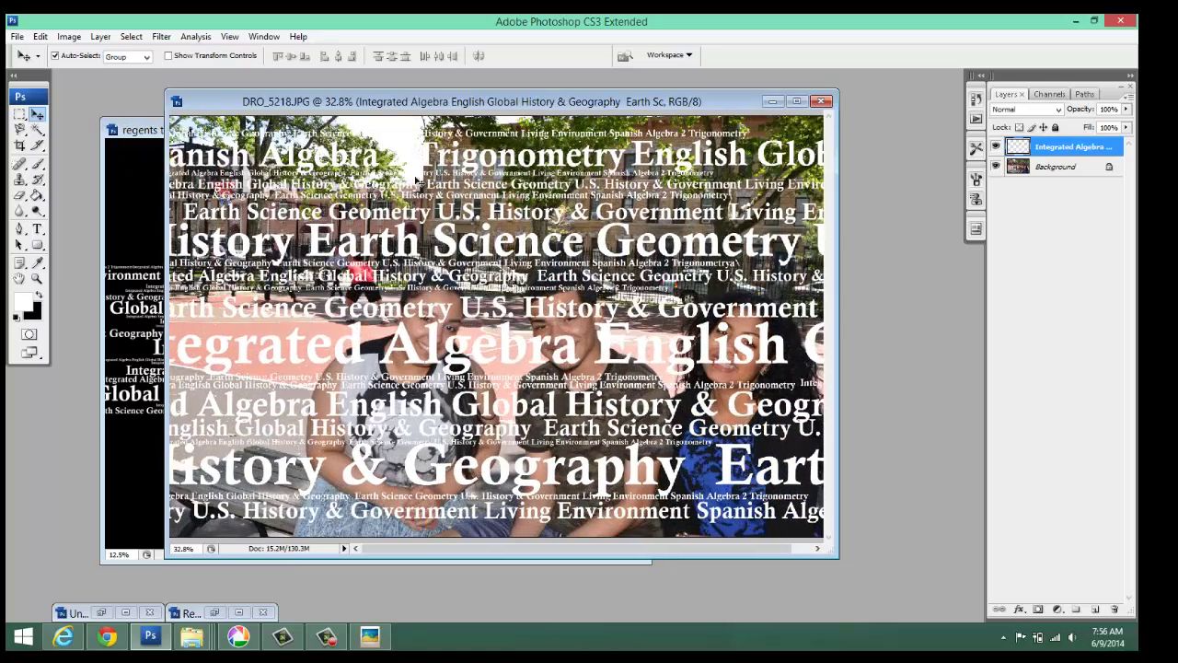
# Move the DRO_5218.JPG and HR text windows apart, and view Regents poster draft three.psd as a reference before minimizing it
pyautogui.moveTo(229, 103); pyautogui.dragTo(463, 225)
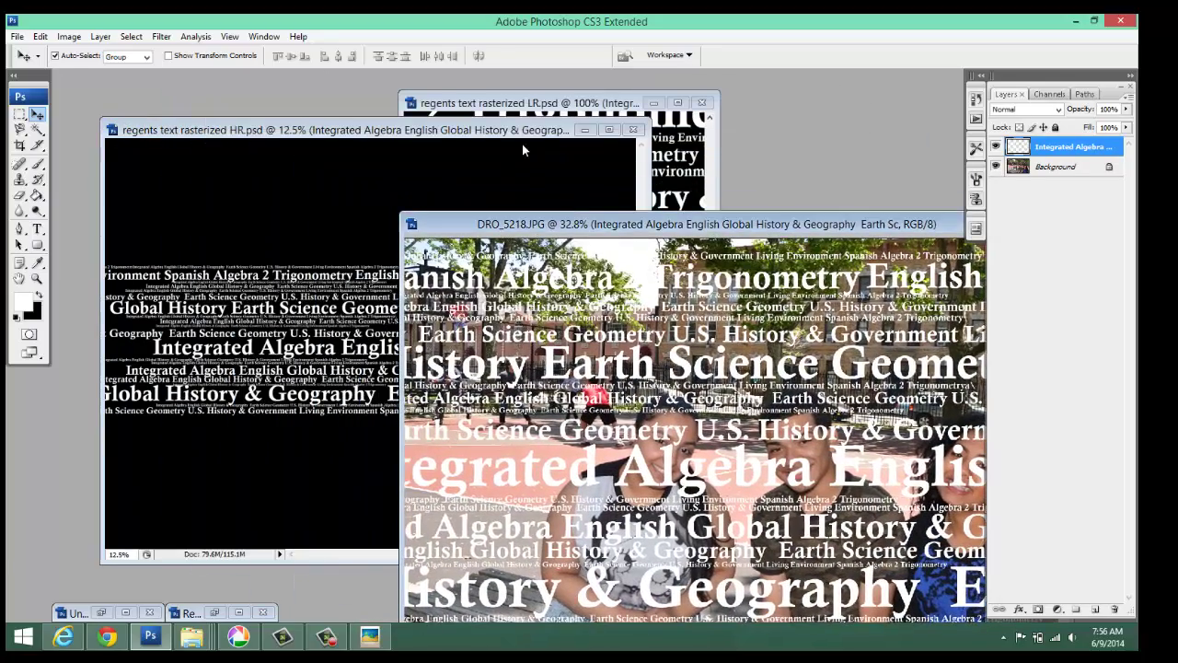
pyautogui.moveTo(515, 130); pyautogui.dragTo(348, 82)
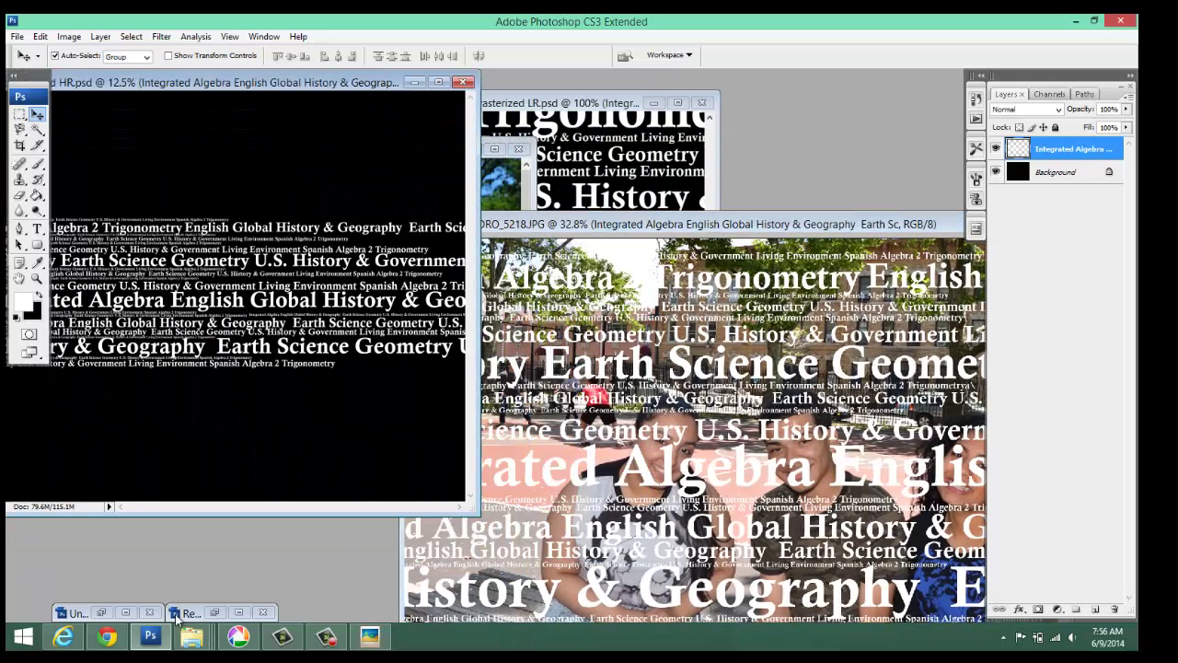
pyautogui.doubleClick(190, 612)
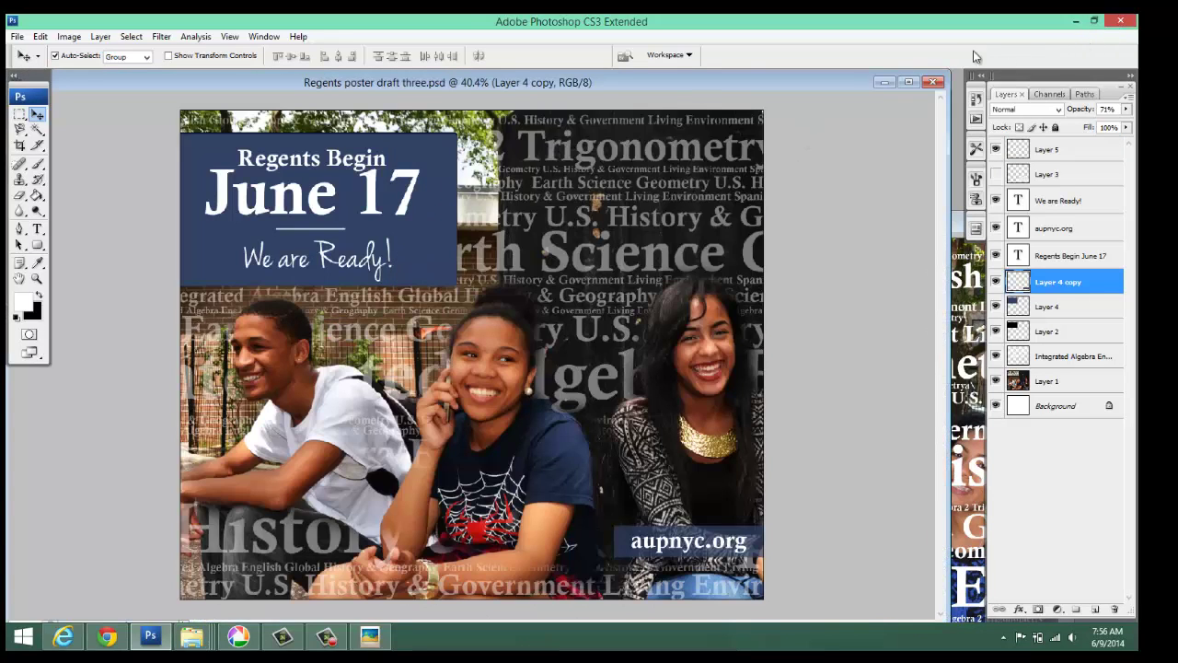
pyautogui.click(886, 83)
# Maximize DRO_5218.JPG and reposition the subject-text layer over the three students, keeping the photo's edges in view
pyautogui.doubleClick(702, 227)
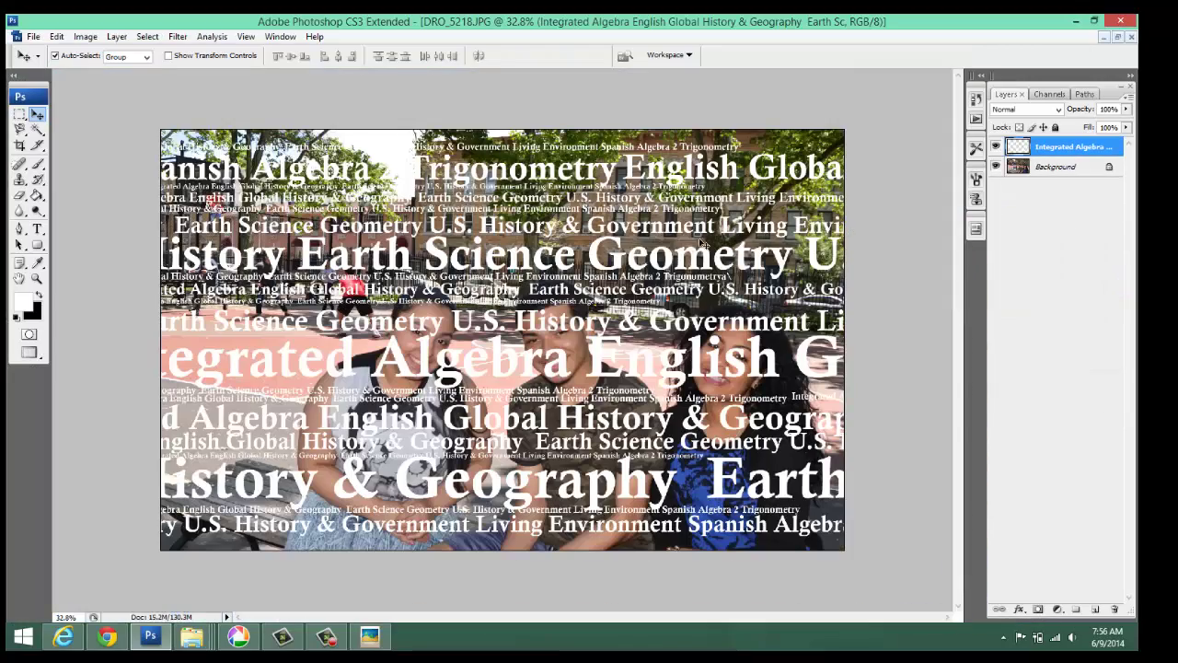
pyautogui.hotkey('ctrl', '0')
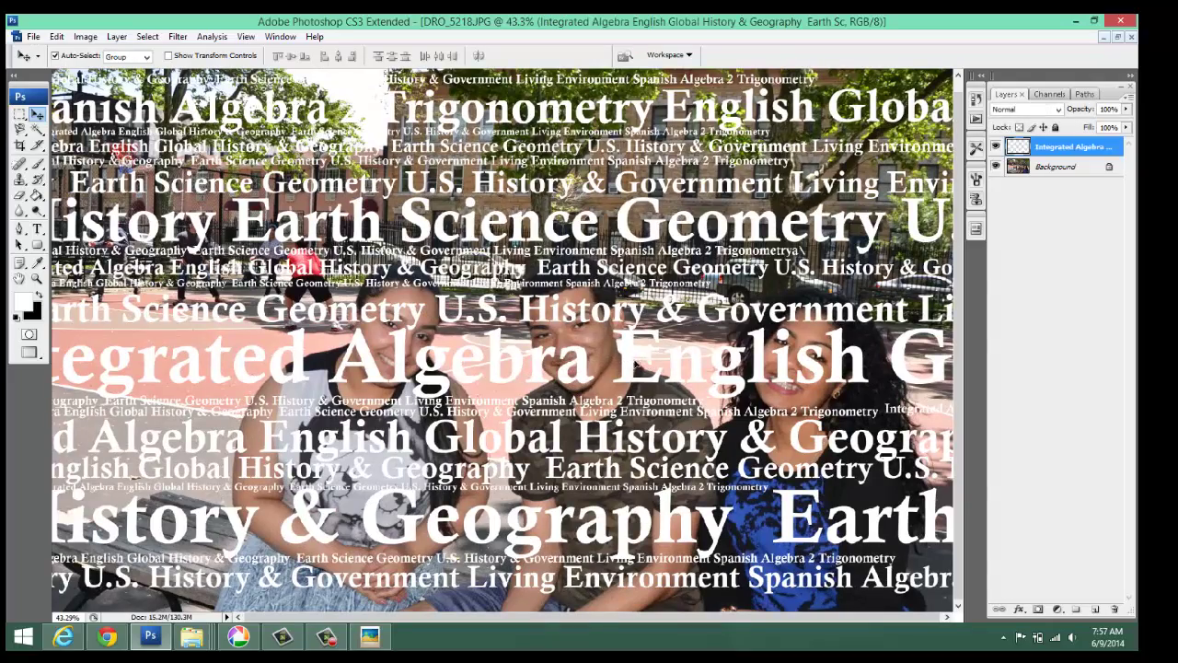
pyautogui.moveTo(635, 364); pyautogui.dragTo(665, 403)
pyautogui.scroll(-2, 654, 394)
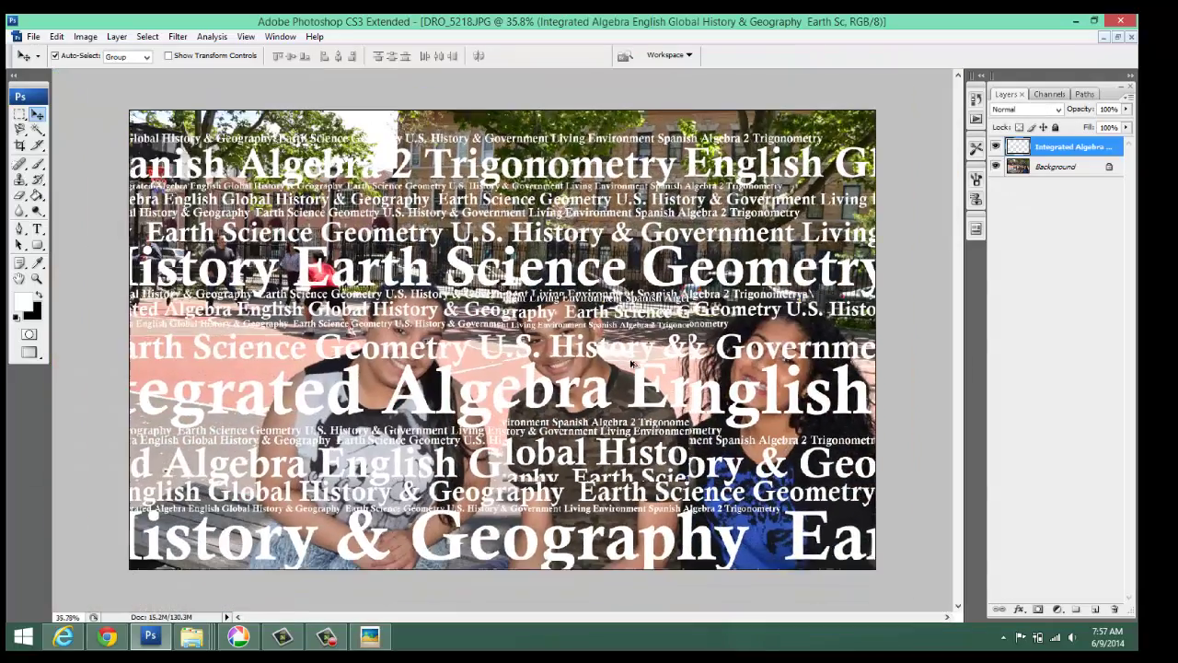
pyautogui.moveTo(572, 391); pyautogui.dragTo(576, 386)
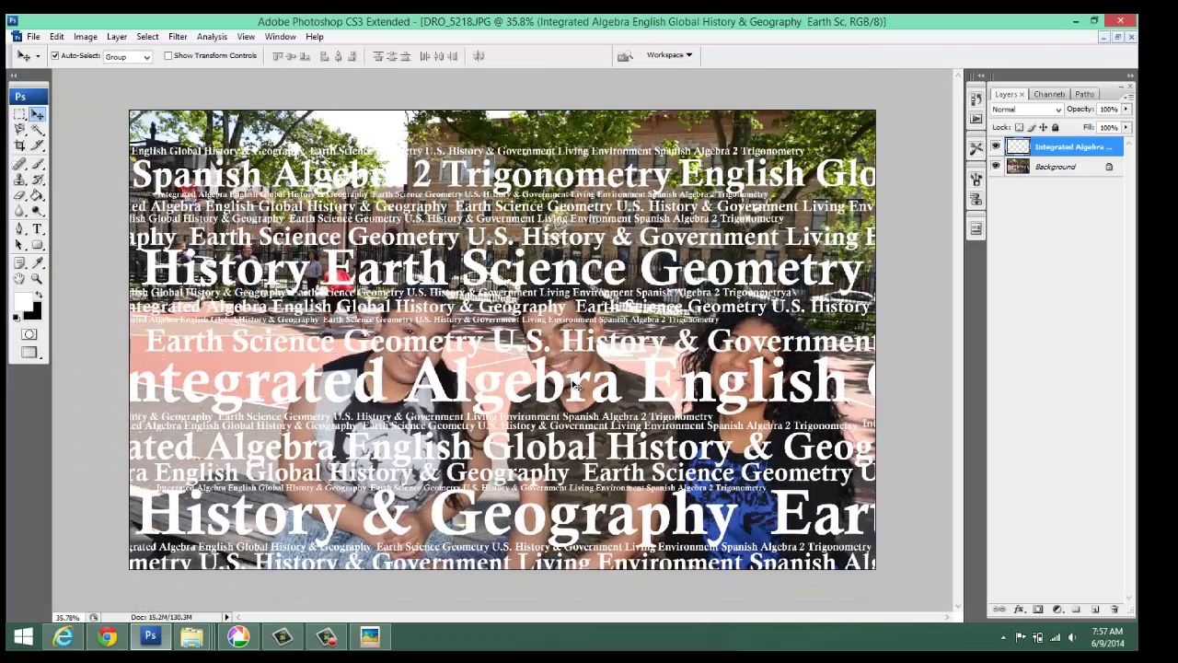
# Scale the text layer to 106%, move it up to cover the photo, and reduce its opacity to 51%
pyautogui.hotkey('ctrl', 't')
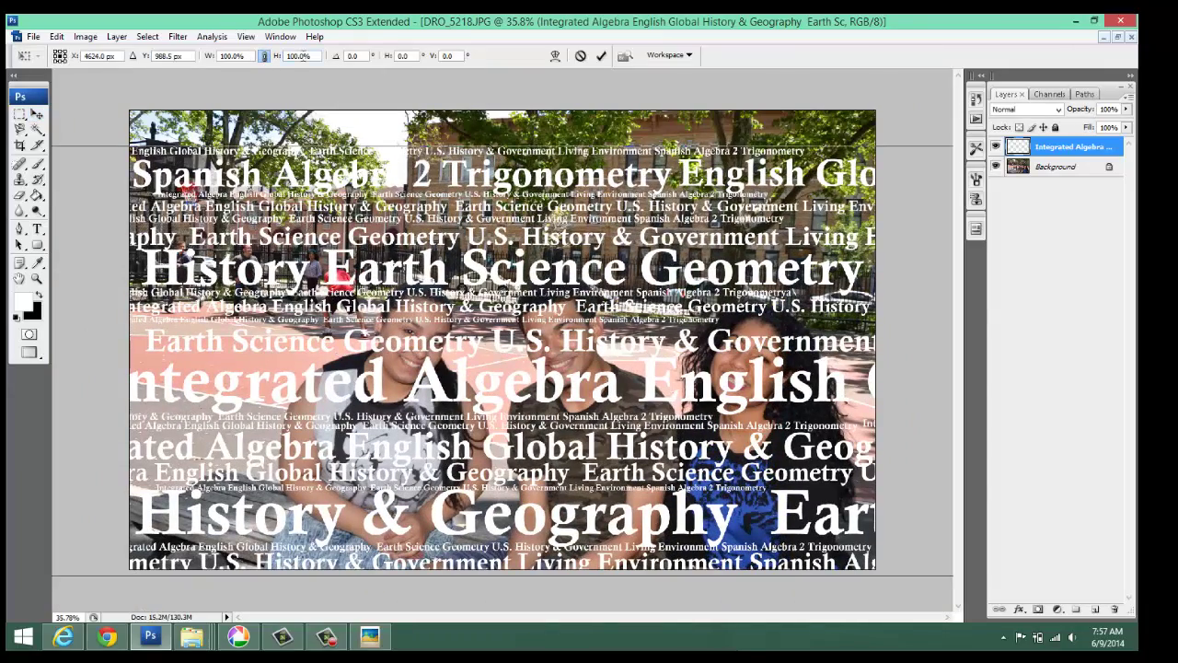
pyautogui.click(305, 55)
pyautogui.press('Up')
pyautogui.press('Up')
pyautogui.press('Up')
pyautogui.press('Up')
pyautogui.press('Up')
pyautogui.press('Up')
pyautogui.moveTo(395, 172); pyautogui.dragTo(403, 149)
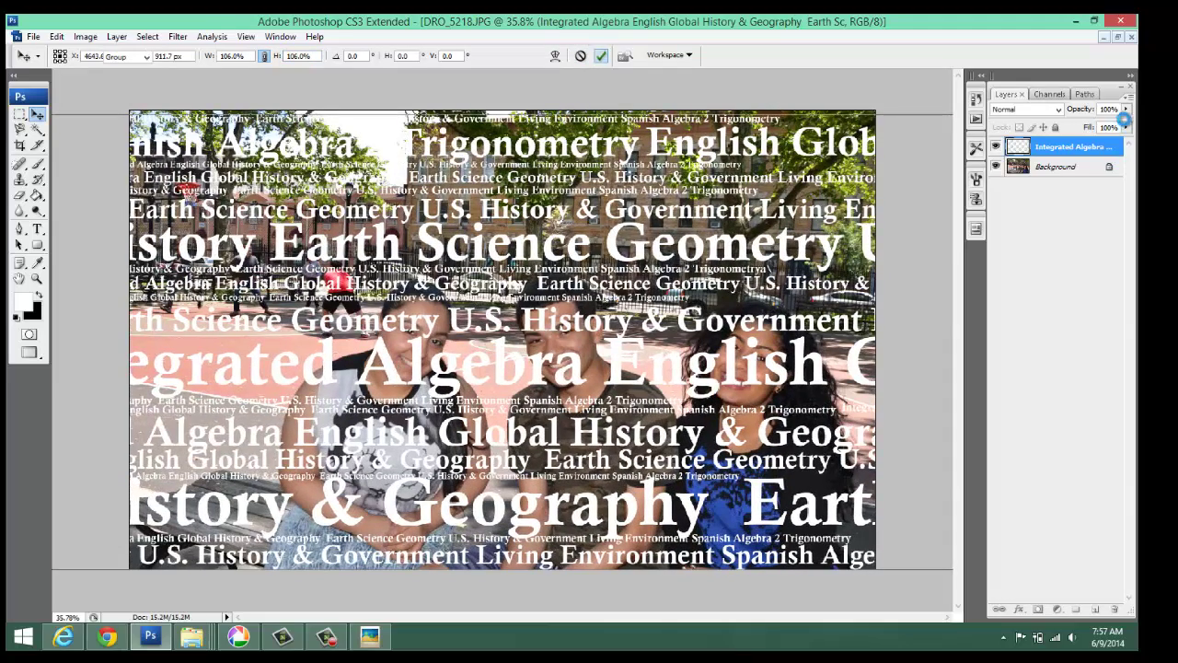
pyautogui.press('Return')
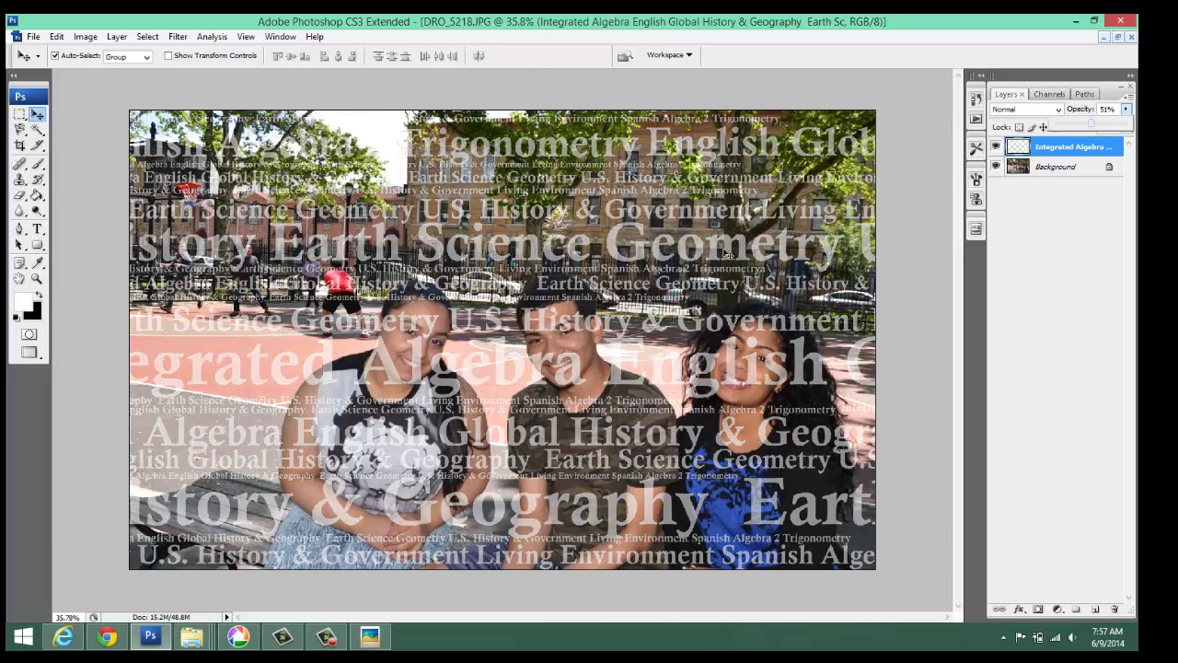
# Erase the text over the middle student's face and upper shirt and the face and shirt of the girl beside him
pyautogui.press('h')
pyautogui.scroll(4, 668, 252)
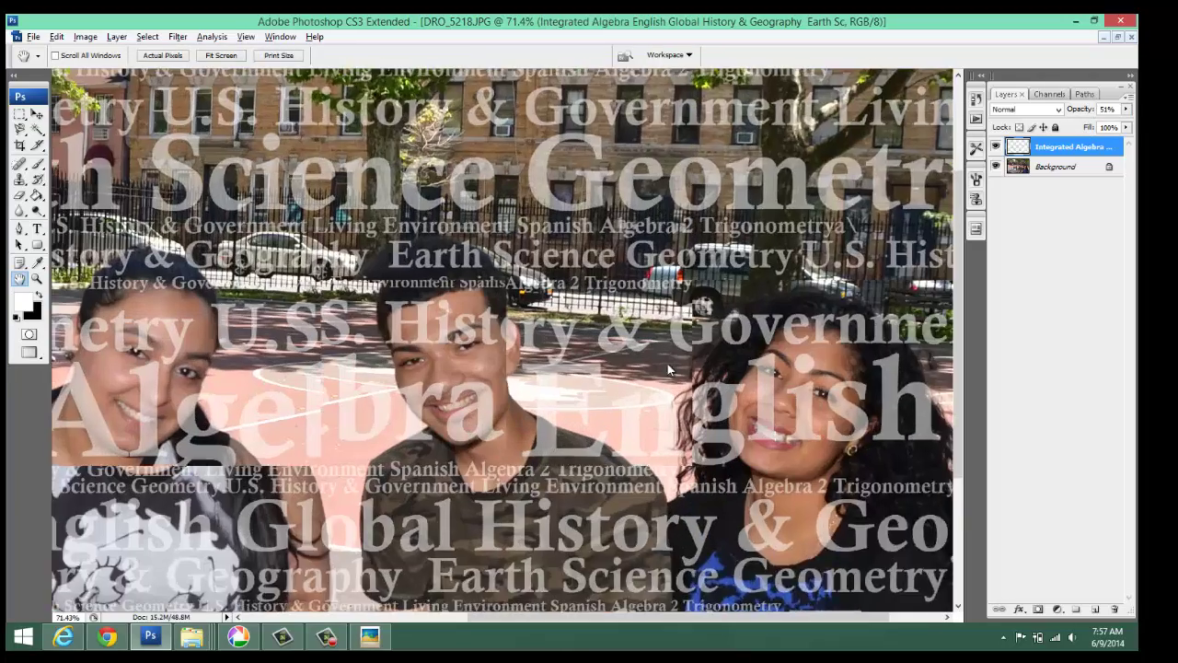
pyautogui.moveTo(685, 370); pyautogui.dragTo(820, 292)
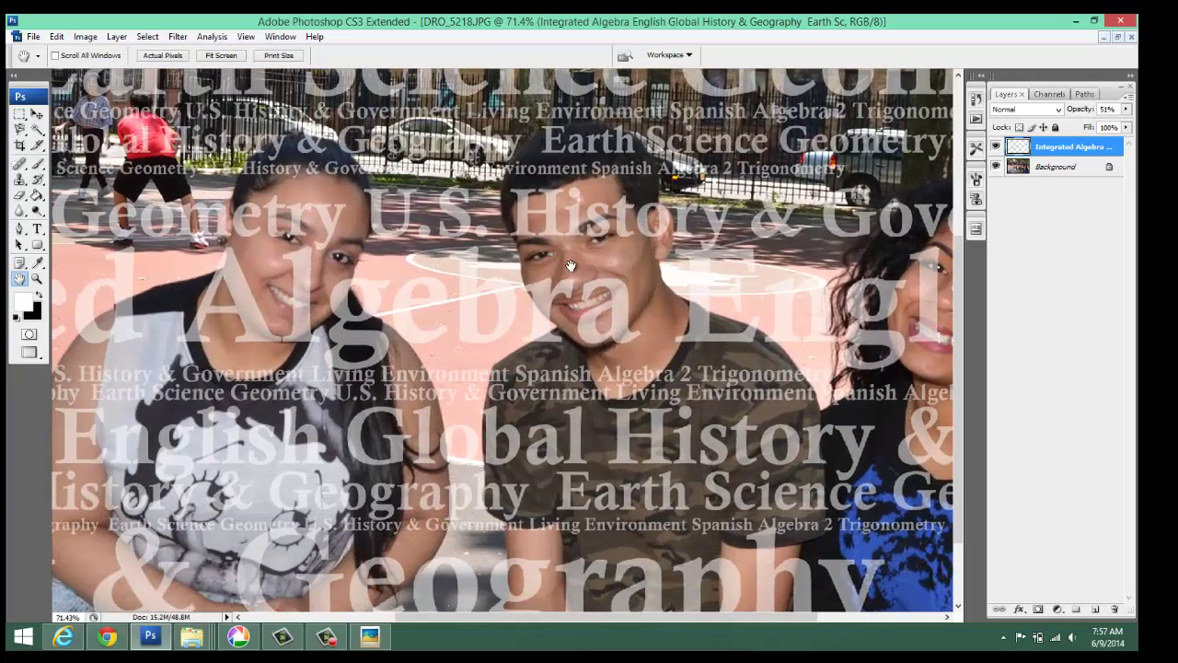
pyautogui.press('e')
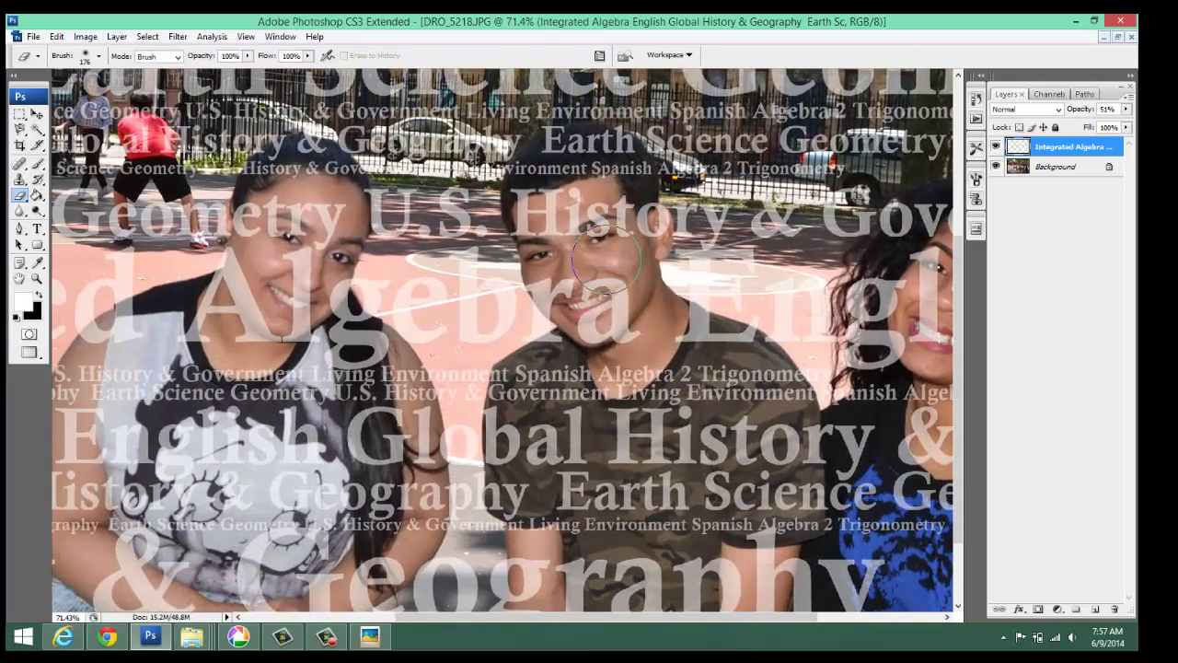
pyautogui.moveTo(608, 276)
pyautogui.mouseDown()
pyautogui.moveTo(560, 222)
pyautogui.moveTo(571, 193)
pyautogui.moveTo(544, 161)
pyautogui.moveTo(555, 164)
pyautogui.moveTo(548, 204)
pyautogui.moveTo(601, 203)
pyautogui.moveTo(631, 219)
pyautogui.moveTo(643, 247)
pyautogui.moveTo(627, 279)
pyautogui.moveTo(581, 303)
pyautogui.moveTo(549, 274)
pyautogui.moveTo(626, 397)
pyautogui.moveTo(565, 377)
pyautogui.moveTo(535, 396)
pyautogui.mouseUp()
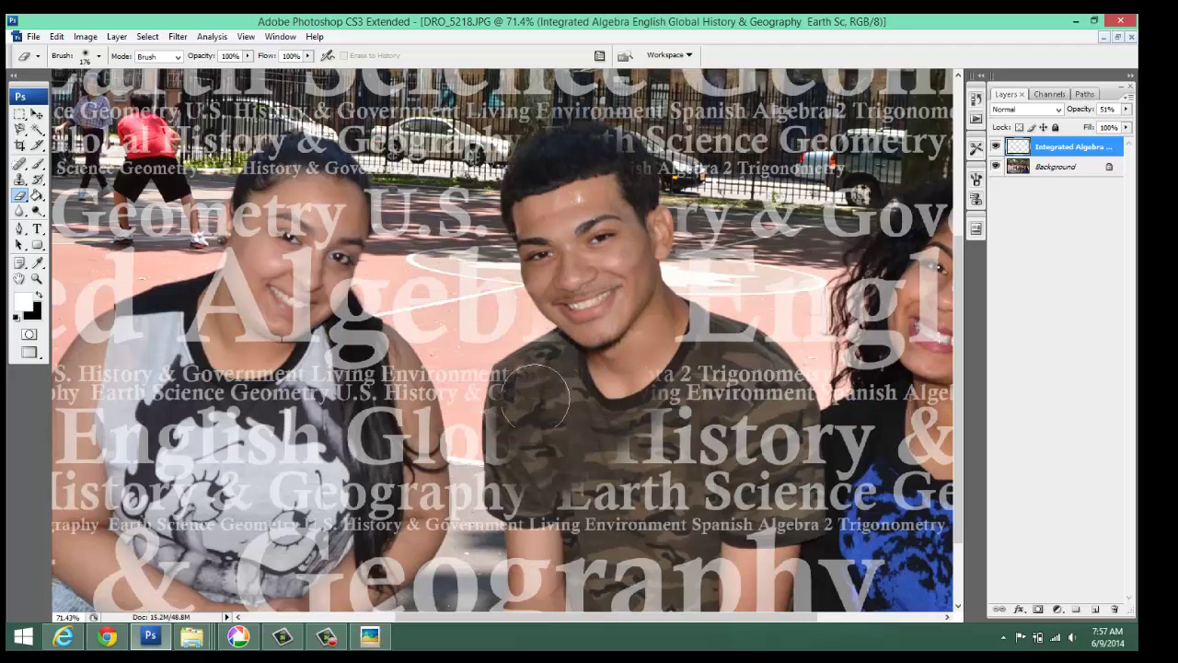
pyautogui.moveTo(289, 247)
pyautogui.mouseDown()
pyautogui.moveTo(280, 287)
pyautogui.moveTo(309, 304)
pyautogui.moveTo(260, 280)
pyautogui.moveTo(241, 315)
pyautogui.moveTo(232, 432)
pyautogui.moveTo(336, 425)
pyautogui.moveTo(317, 487)
pyautogui.moveTo(290, 470)
pyautogui.moveTo(237, 299)
pyautogui.moveTo(308, 226)
pyautogui.moveTo(324, 191)
pyautogui.moveTo(283, 218)
pyautogui.moveTo(306, 178)
pyautogui.moveTo(260, 213)
pyautogui.moveTo(293, 184)
pyautogui.mouseUp()
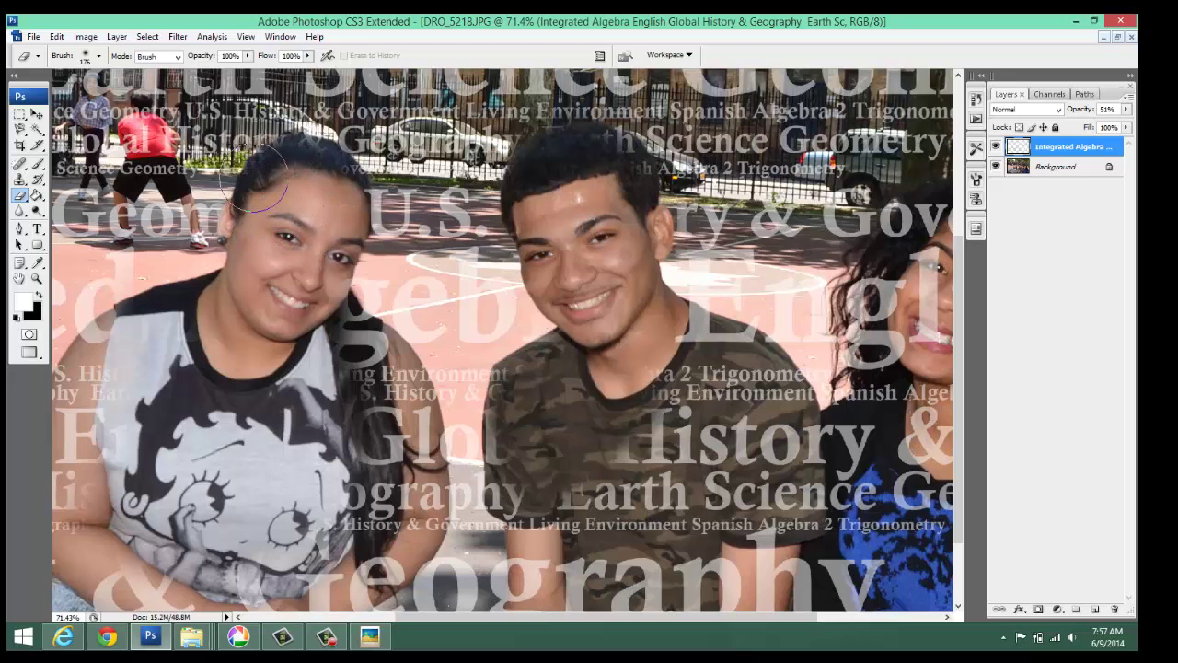
# Set the eraser hardness to 71% and erase the remaining text over the hair of the girl in the Betty Boop shirt
pyautogui.scroll(6, 262, 179)
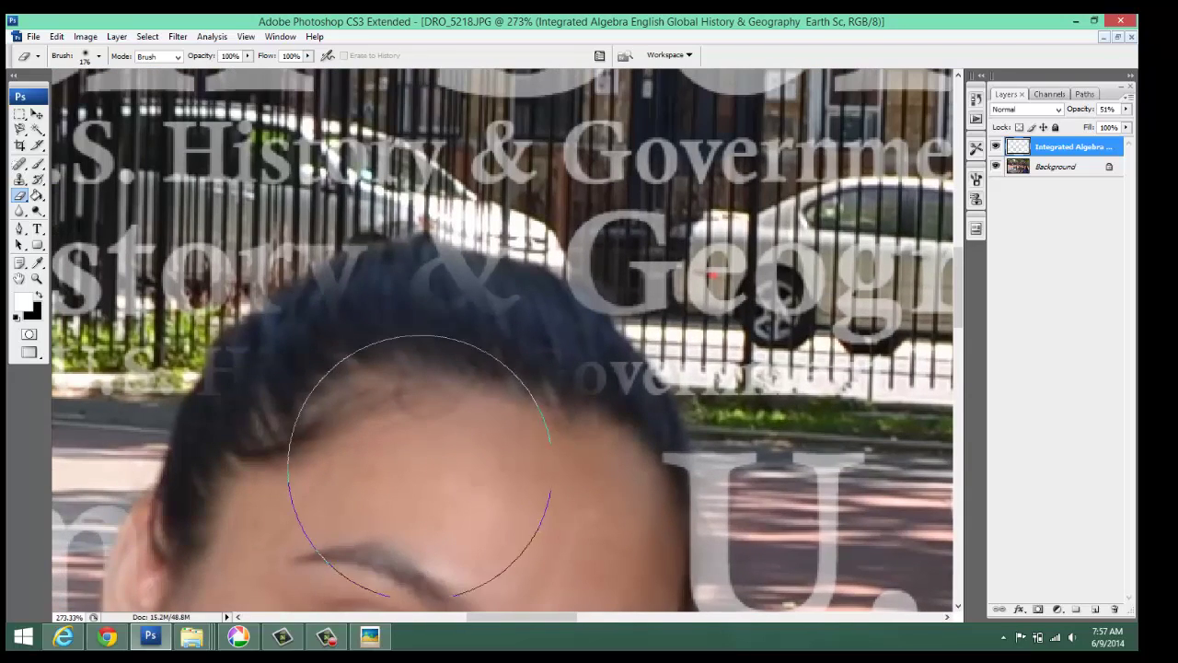
pyautogui.rightClick(414, 423)
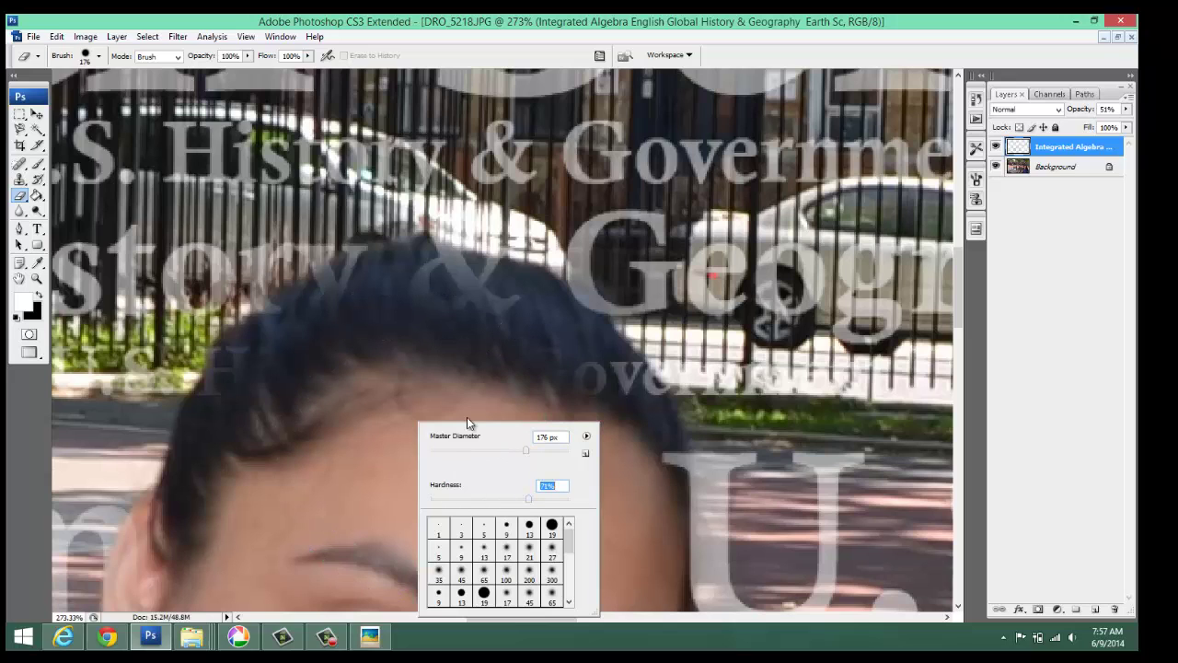
pyautogui.click(421, 372)
pyautogui.hotkey('ctrl', 'z')
pyautogui.click(417, 426)
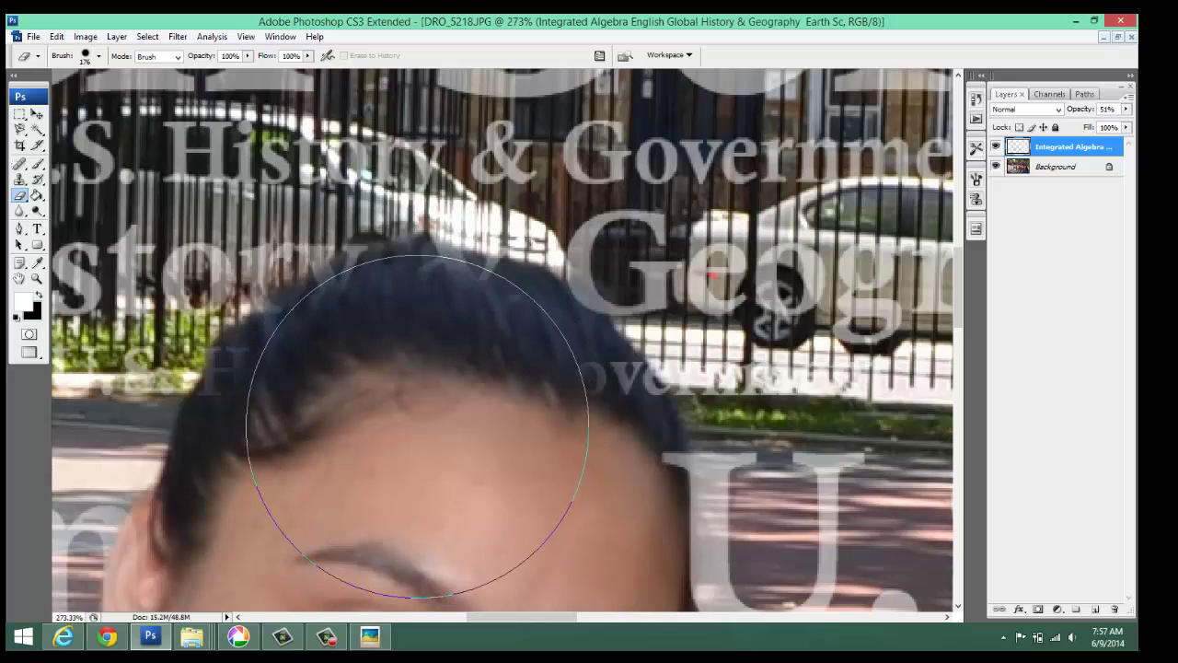
pyautogui.moveTo(417, 426)
pyautogui.mouseDown()
pyautogui.moveTo(448, 429)
pyautogui.moveTo(429, 413)
pyautogui.moveTo(446, 418)
pyautogui.moveTo(521, 486)
pyautogui.moveTo(527, 462)
pyautogui.moveTo(295, 466)
pyautogui.moveTo(362, 463)
pyautogui.moveTo(349, 471)
pyautogui.moveTo(353, 455)
pyautogui.mouseUp()
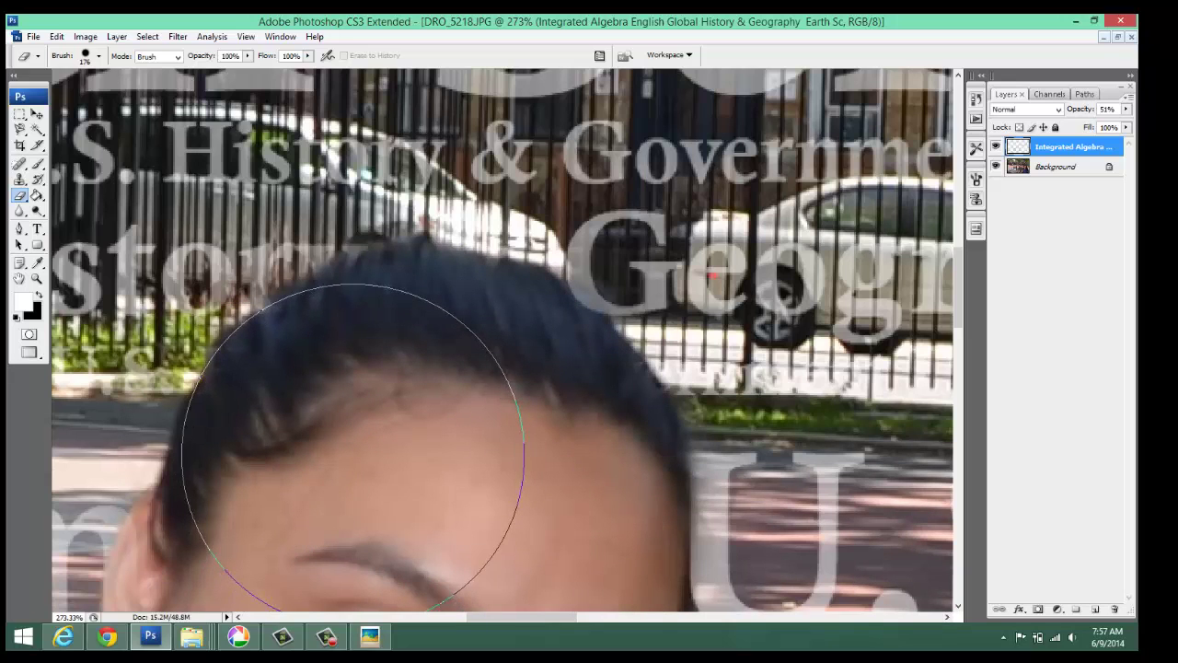
# Erase the text over the face and curly hair of the girl in the blue and black top
pyautogui.scroll(-12, 464, 446)
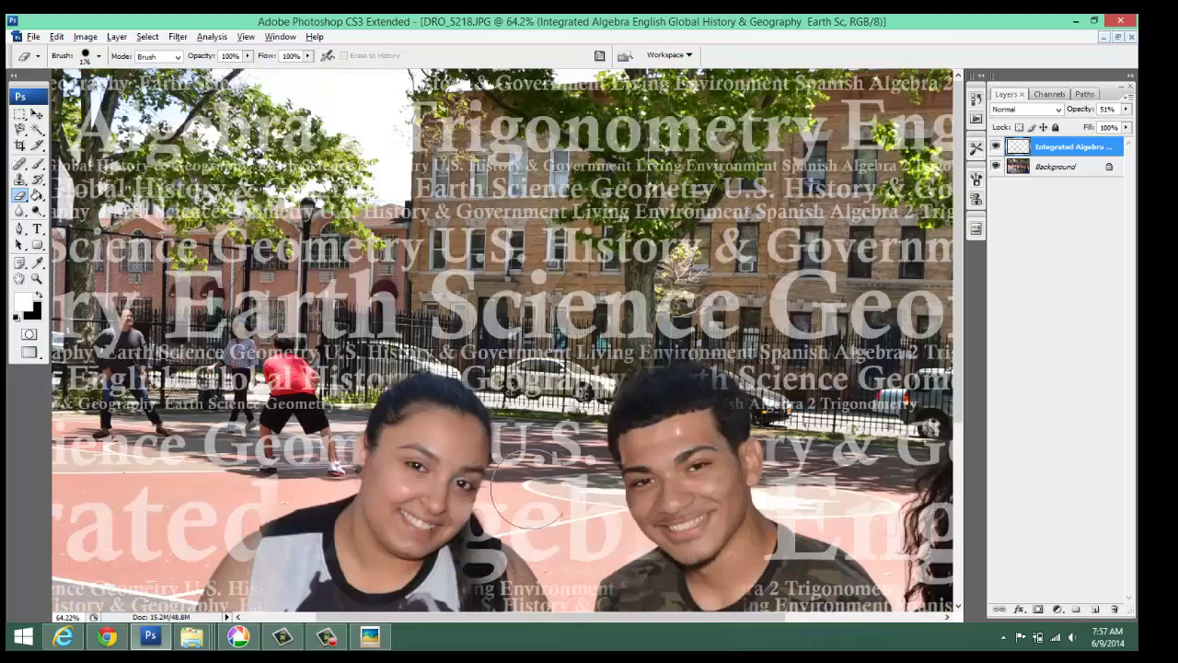
pyautogui.scroll(-2, 526, 488)
pyautogui.moveTo(747, 368)
pyautogui.mouseDown()
pyautogui.moveTo(810, 364)
pyautogui.moveTo(808, 405)
pyautogui.moveTo(791, 331)
pyautogui.moveTo(821, 316)
pyautogui.mouseUp()
pyautogui.moveTo(764, 361)
pyautogui.mouseDown()
pyautogui.moveTo(763, 389)
pyautogui.moveTo(809, 368)
pyautogui.moveTo(832, 389)
pyautogui.mouseUp()
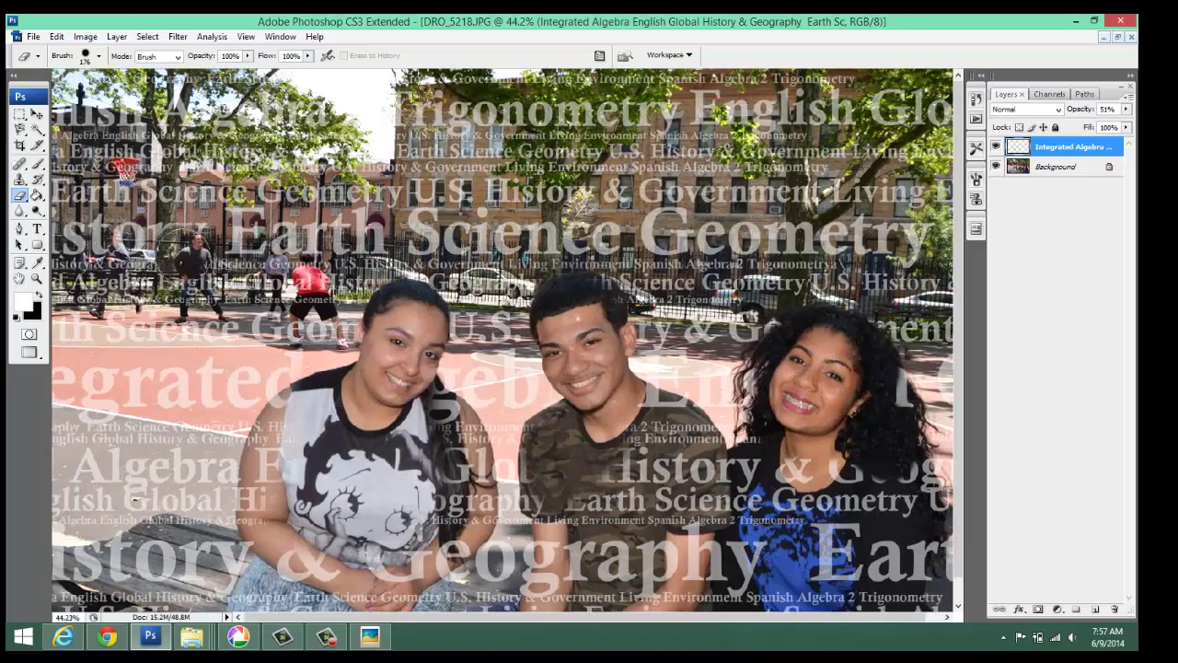
# Set the eraser hardness to 0% and erase the text over the standing man, the runner and the girl in the background
pyautogui.scroll(10, 200, 274)
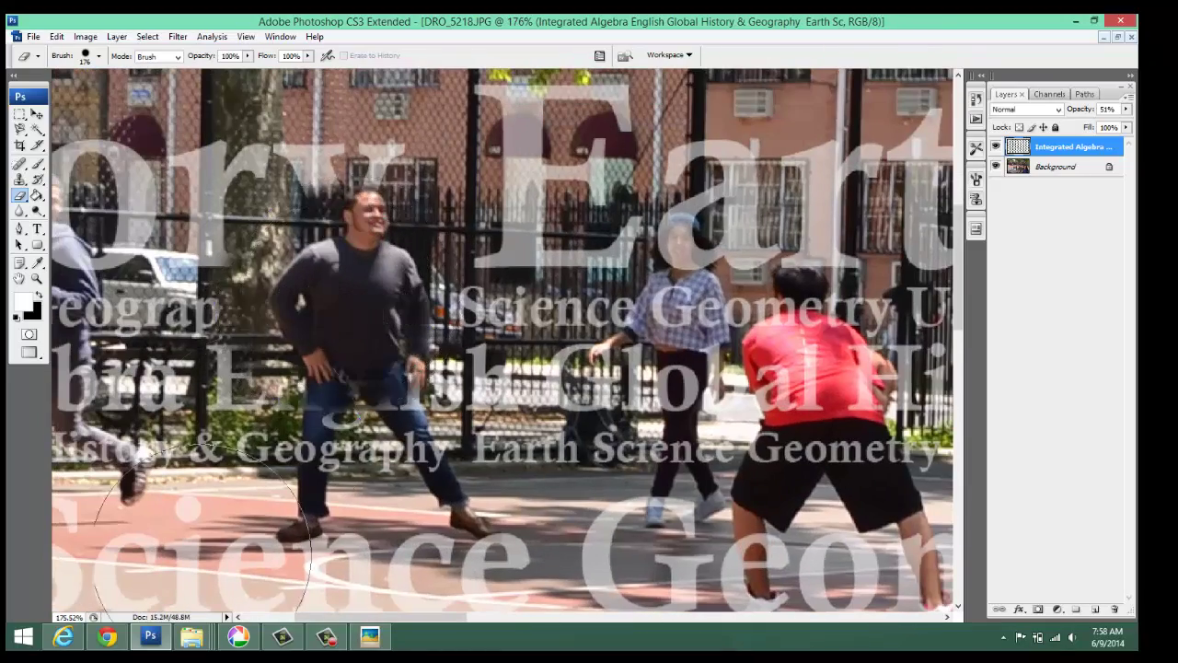
pyautogui.rightClick(394, 333)
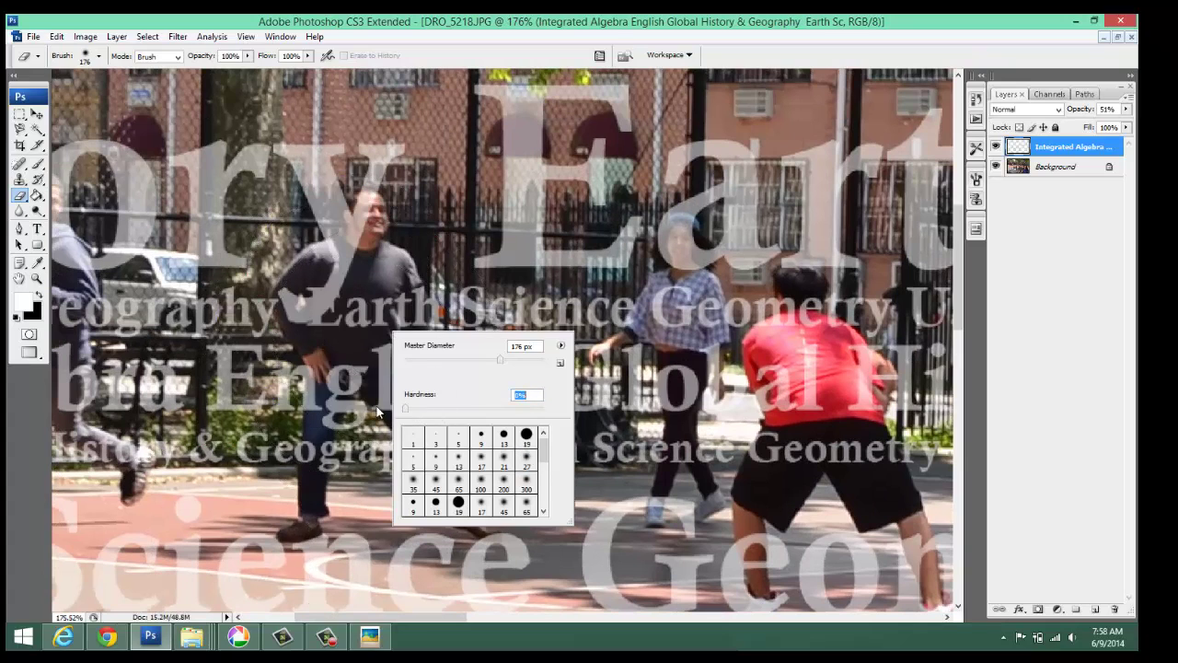
pyautogui.press('Return')
pyautogui.moveTo(331, 276)
pyautogui.mouseDown()
pyautogui.moveTo(414, 304)
pyautogui.moveTo(350, 230)
pyautogui.moveTo(681, 244)
pyautogui.moveTo(865, 387)
pyautogui.moveTo(757, 488)
pyautogui.moveTo(631, 451)
pyautogui.moveTo(291, 392)
pyautogui.moveTo(503, 396)
pyautogui.mouseUp()
pyautogui.moveTo(460, 379)
pyautogui.mouseDown()
pyautogui.moveTo(400, 360)
pyautogui.moveTo(383, 379)
pyautogui.moveTo(296, 320)
pyautogui.moveTo(274, 285)
pyautogui.moveTo(247, 302)
pyautogui.moveTo(254, 281)
pyautogui.moveTo(221, 323)
pyautogui.moveTo(225, 405)
pyautogui.moveTo(271, 439)
pyautogui.moveTo(290, 431)
pyautogui.moveTo(195, 431)
pyautogui.moveTo(206, 465)
pyautogui.moveTo(249, 456)
pyautogui.moveTo(225, 397)
pyautogui.mouseUp()
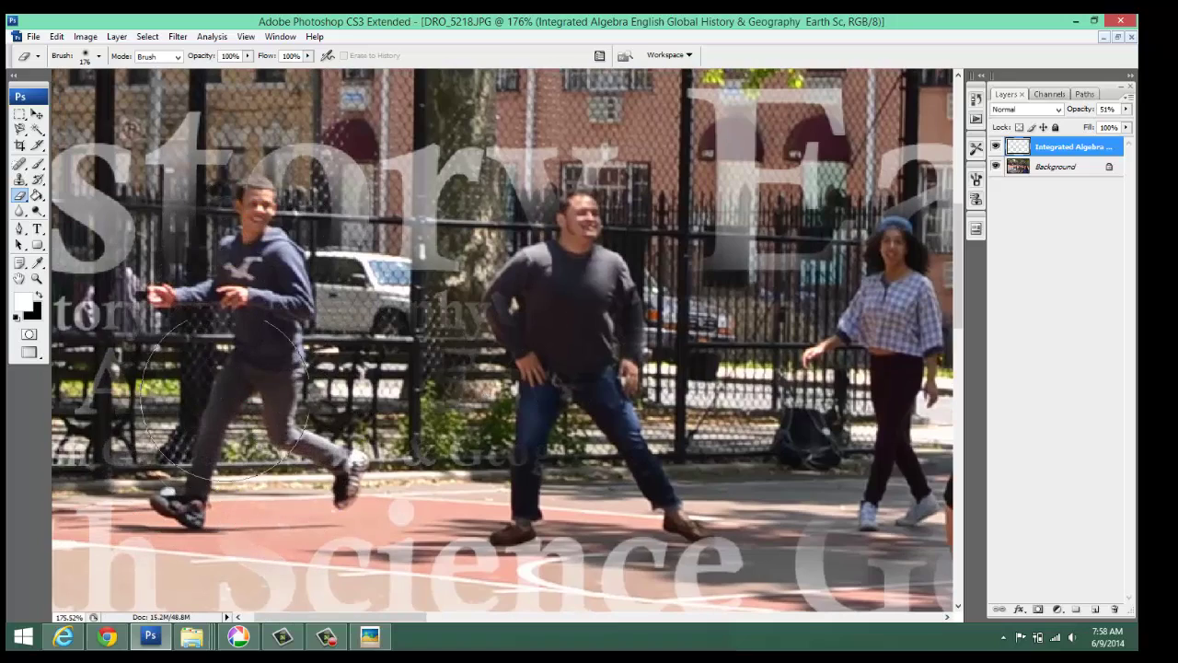
# Erase the leftover text around the background basketball players and the red-shirted one, and return DRO_5218.JPG to a floating window
pyautogui.scroll(-4, 303, 230)
pyautogui.moveTo(324, 143); pyautogui.dragTo(328, 234)
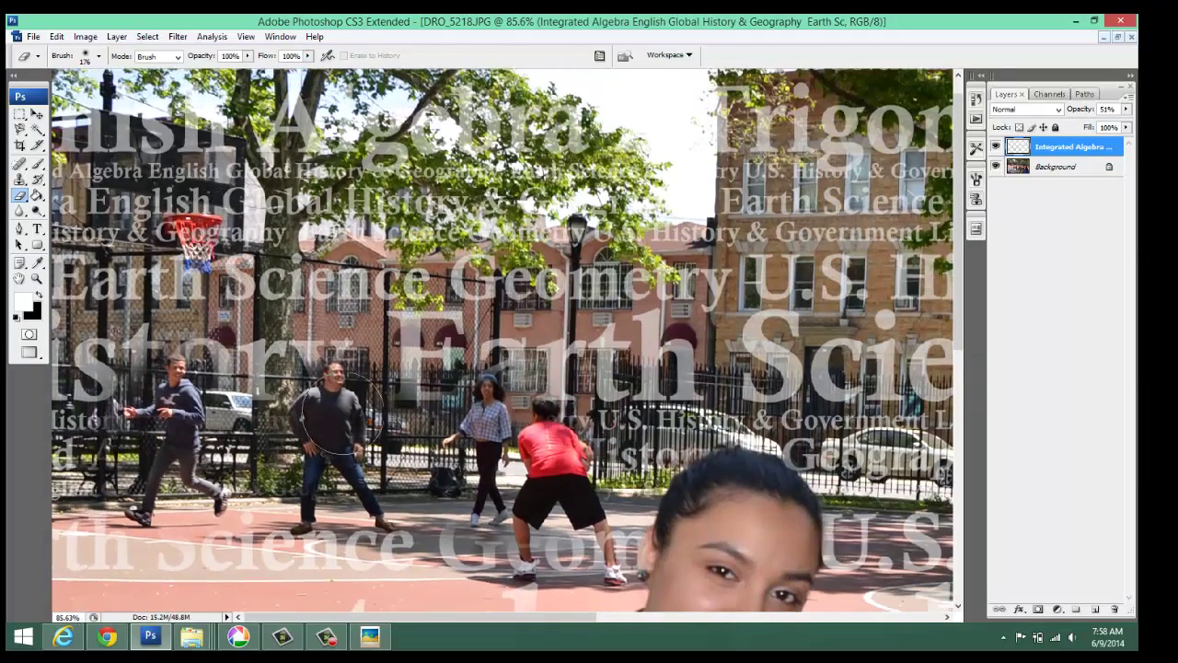
pyautogui.moveTo(338, 418)
pyautogui.mouseDown()
pyautogui.moveTo(281, 370)
pyautogui.moveTo(419, 406)
pyautogui.moveTo(486, 400)
pyautogui.moveTo(556, 405)
pyautogui.mouseUp()
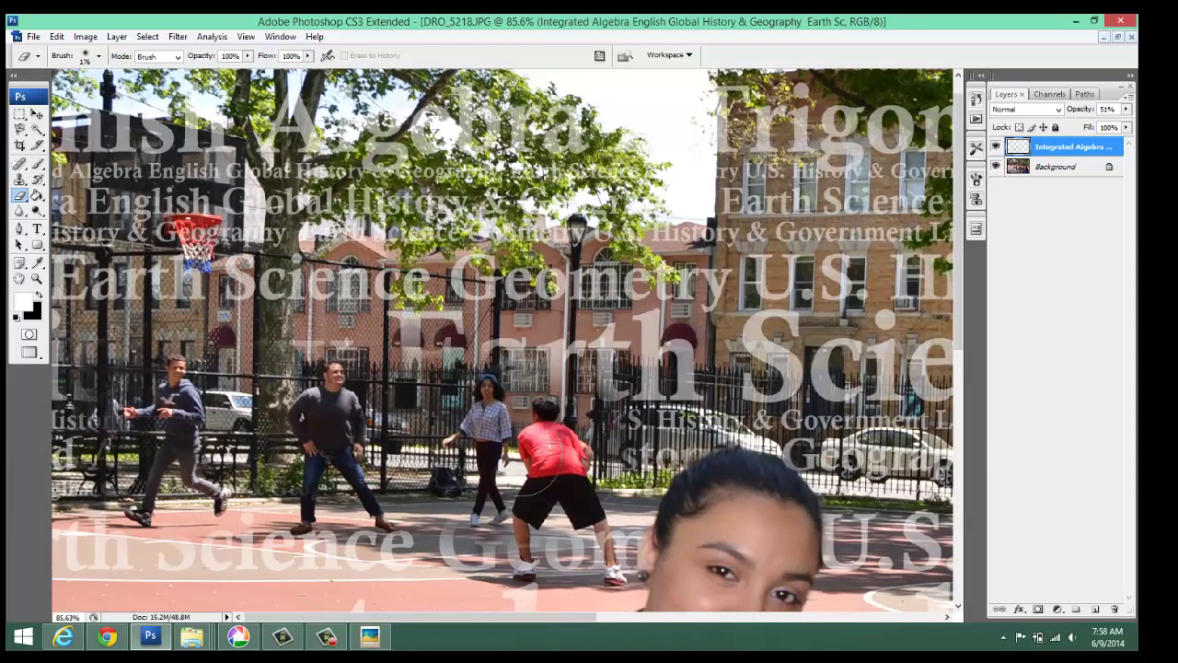
pyautogui.scroll(-3, 552, 456)
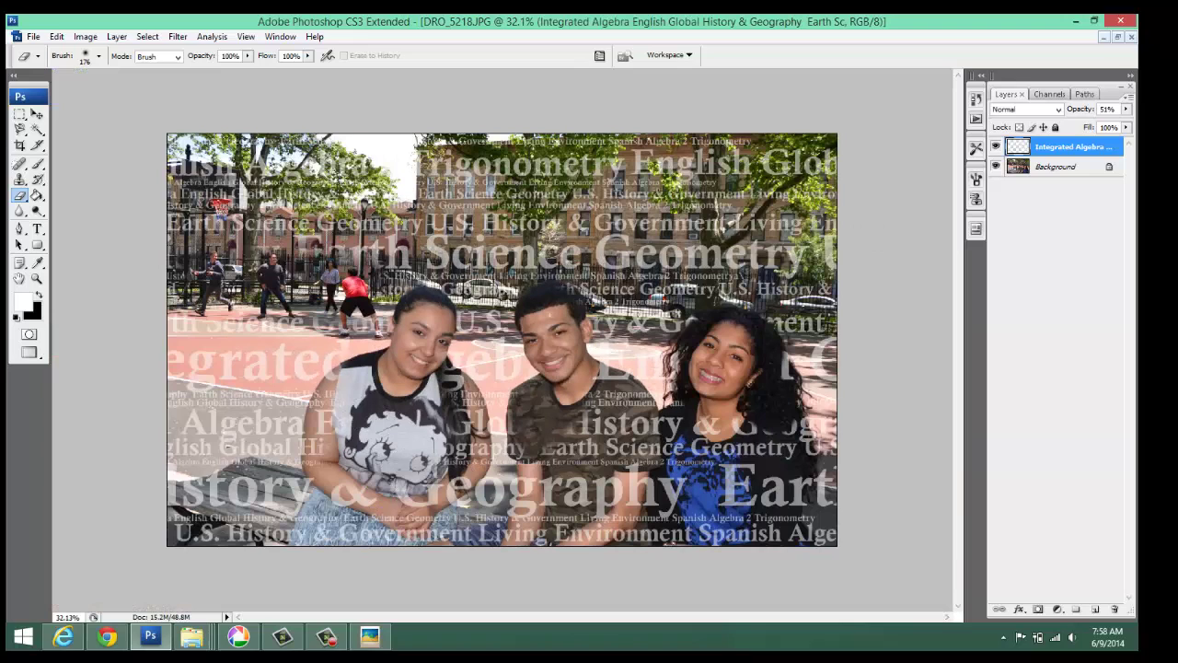
pyautogui.click(1117, 37)
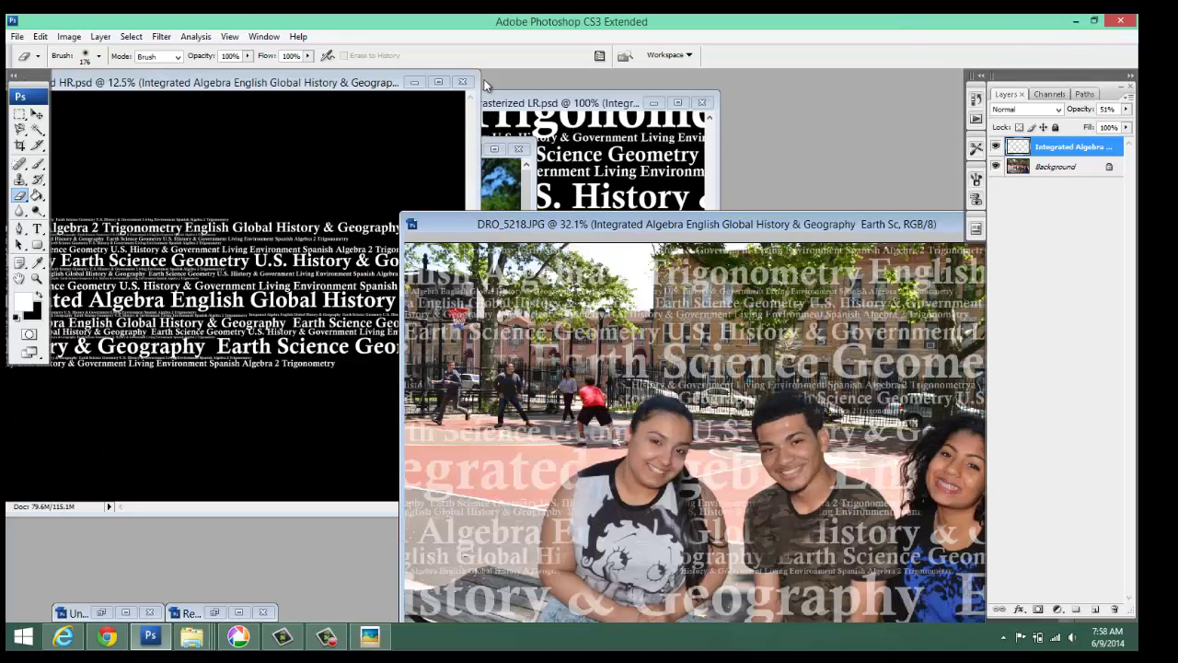
# Minimize the HR text document, close Untitled-1 without saving, and bring up Regents poster draft three.psd
pyautogui.click(412, 83)
pyautogui.click(101, 612)
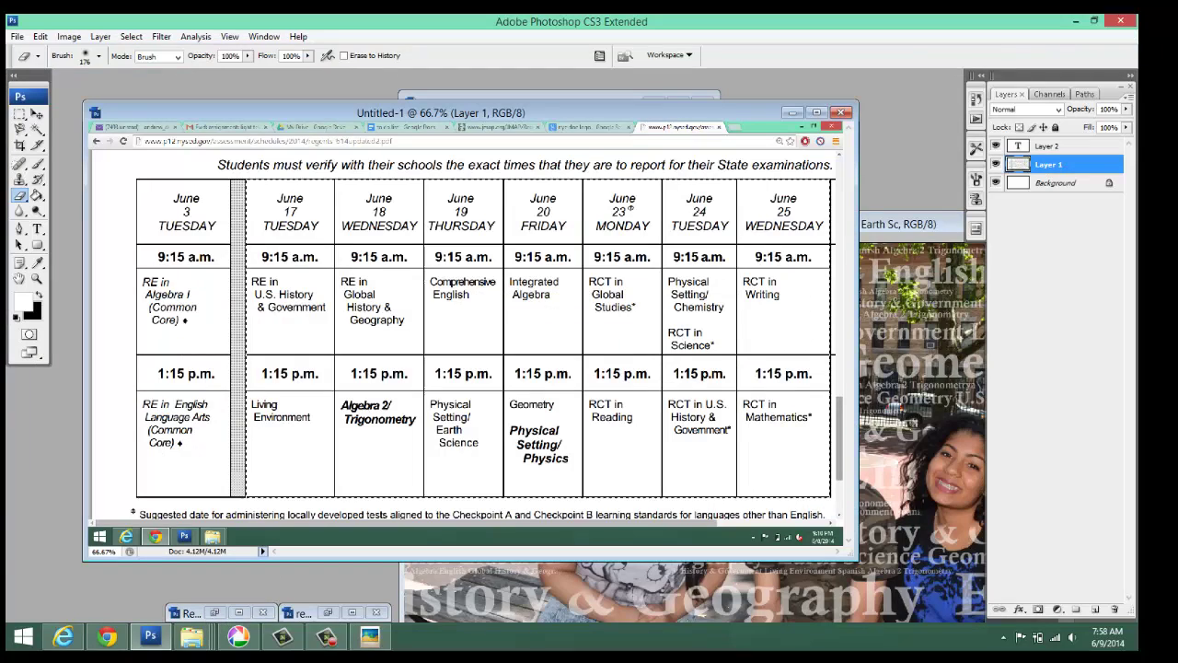
pyautogui.click(841, 111)
pyautogui.click(557, 259)
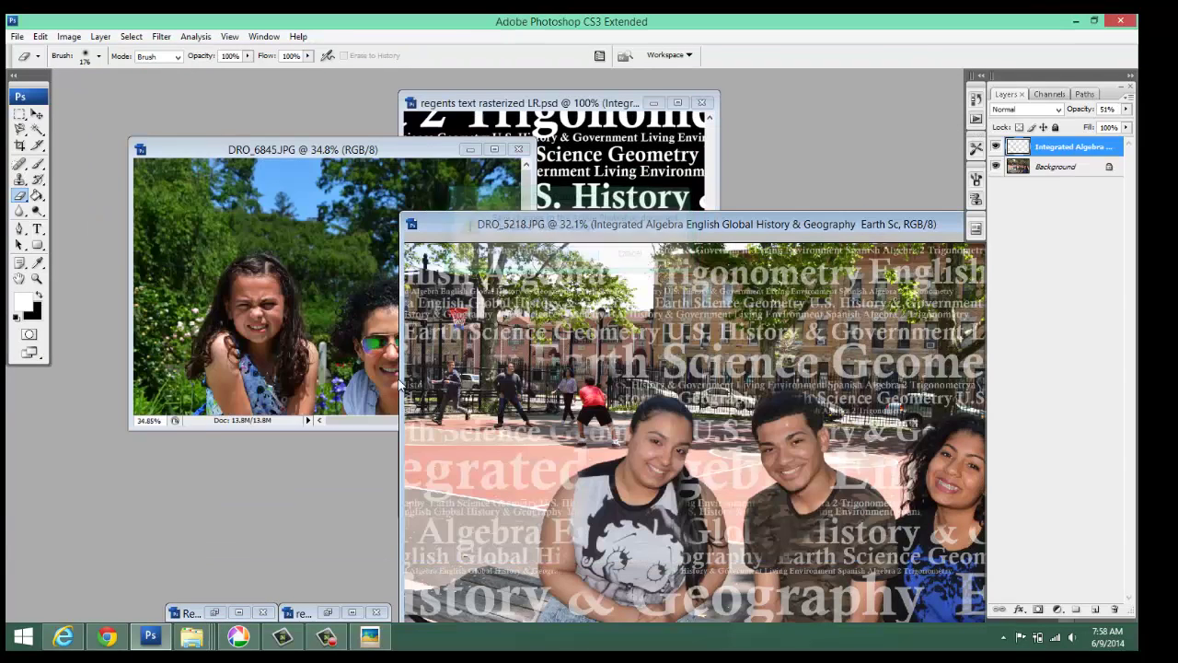
pyautogui.click(213, 612)
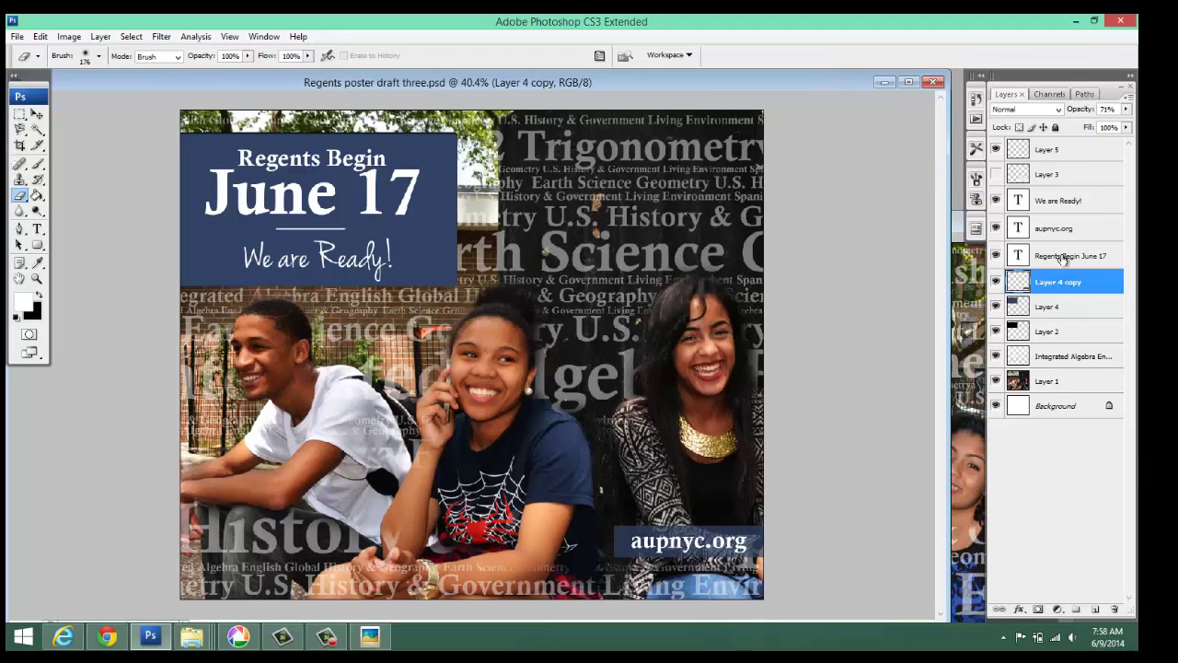
# Copy Layer 4, Layer 5 and the "Regents Begin June 17" and "We are Ready!" text layers from the poster draft into DRO_5218.JPG
pyautogui.click(1058, 308)
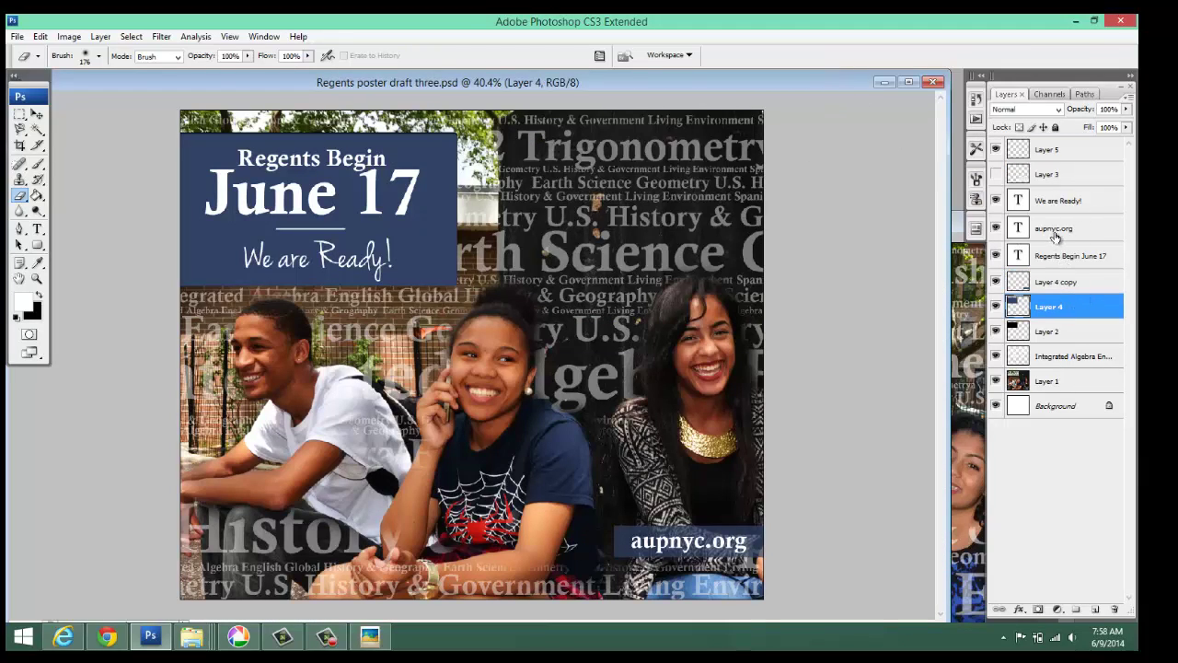
pyautogui.keyDown('ctrl'); pyautogui.click(1073, 208); pyautogui.keyUp('ctrl')
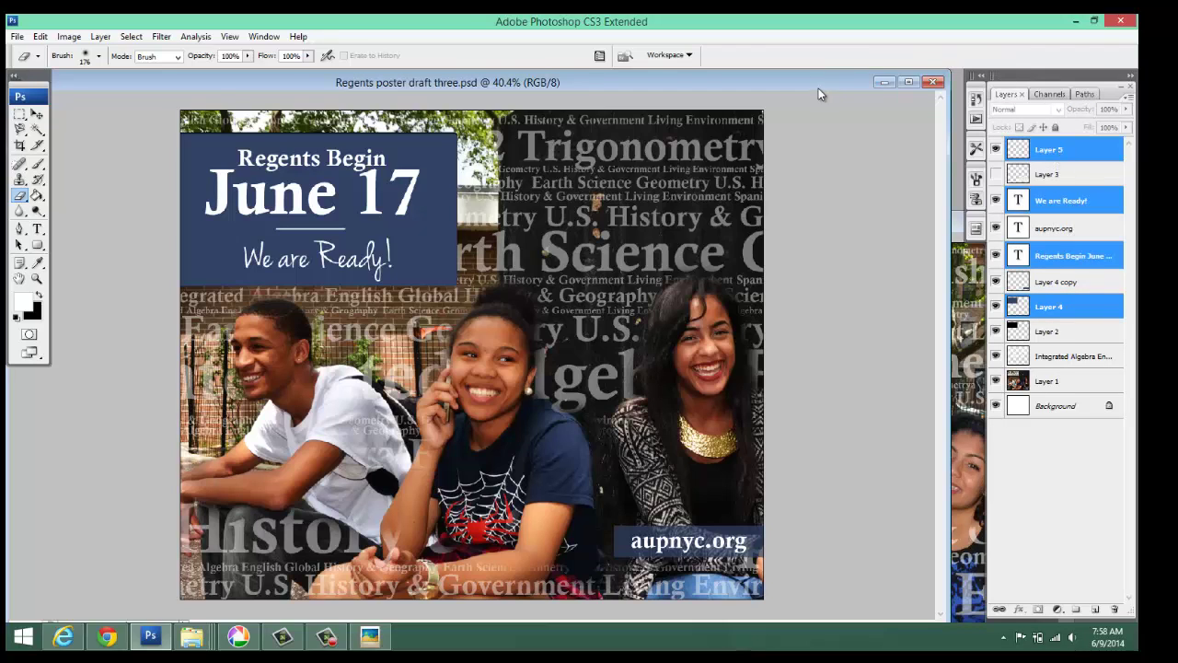
pyautogui.moveTo(819, 90); pyautogui.dragTo(604, 142)
pyautogui.press('v')
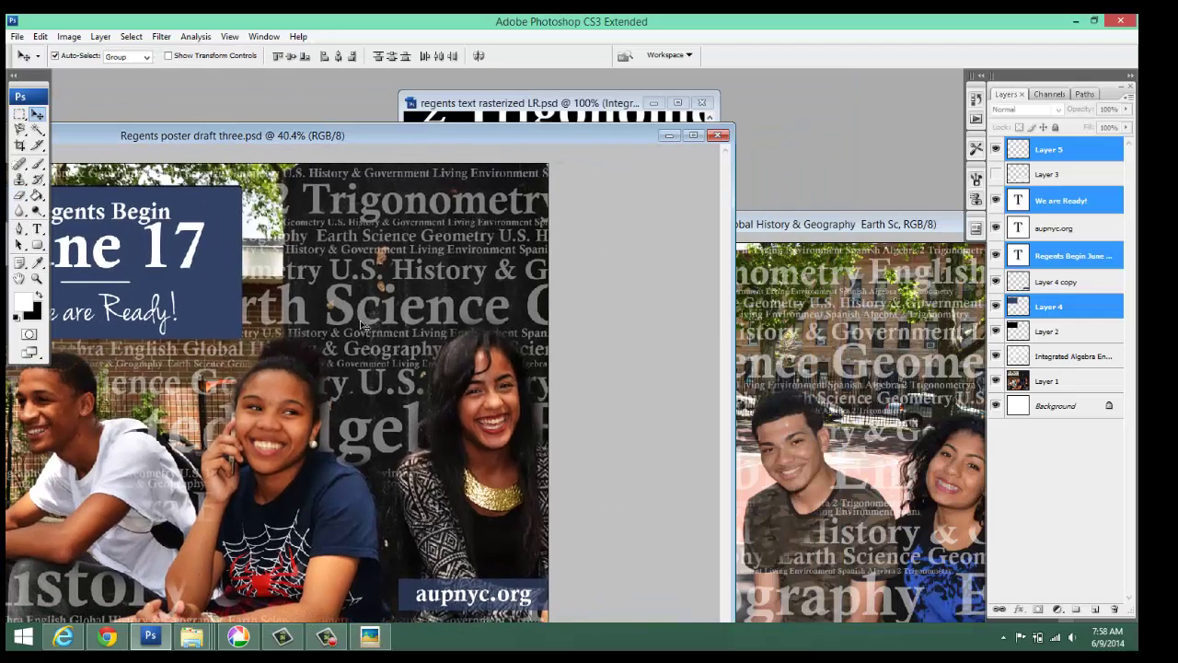
pyautogui.moveTo(363, 327); pyautogui.dragTo(974, 500)
pyautogui.moveTo(841, 395); pyautogui.dragTo(841, 394)
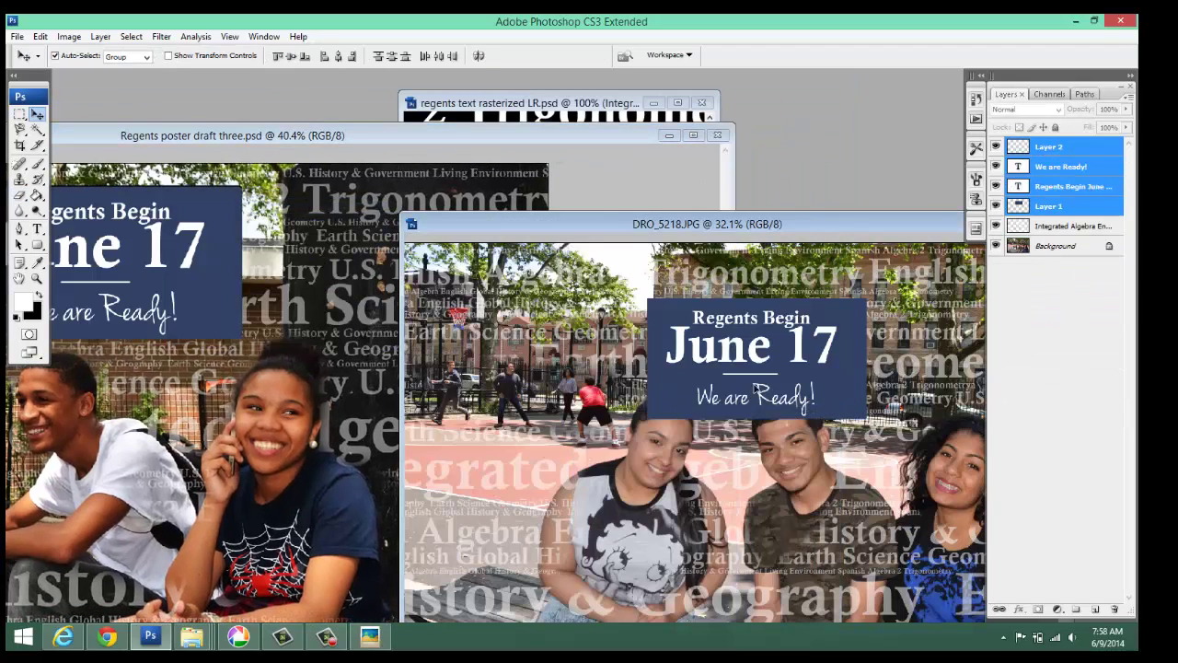
# Move the copied blue "Regents Begin June 17" banner to the photo's lower-left corner and maximize the DRO_5218.JPG window
pyautogui.moveTo(756, 386); pyautogui.dragTo(497, 578)
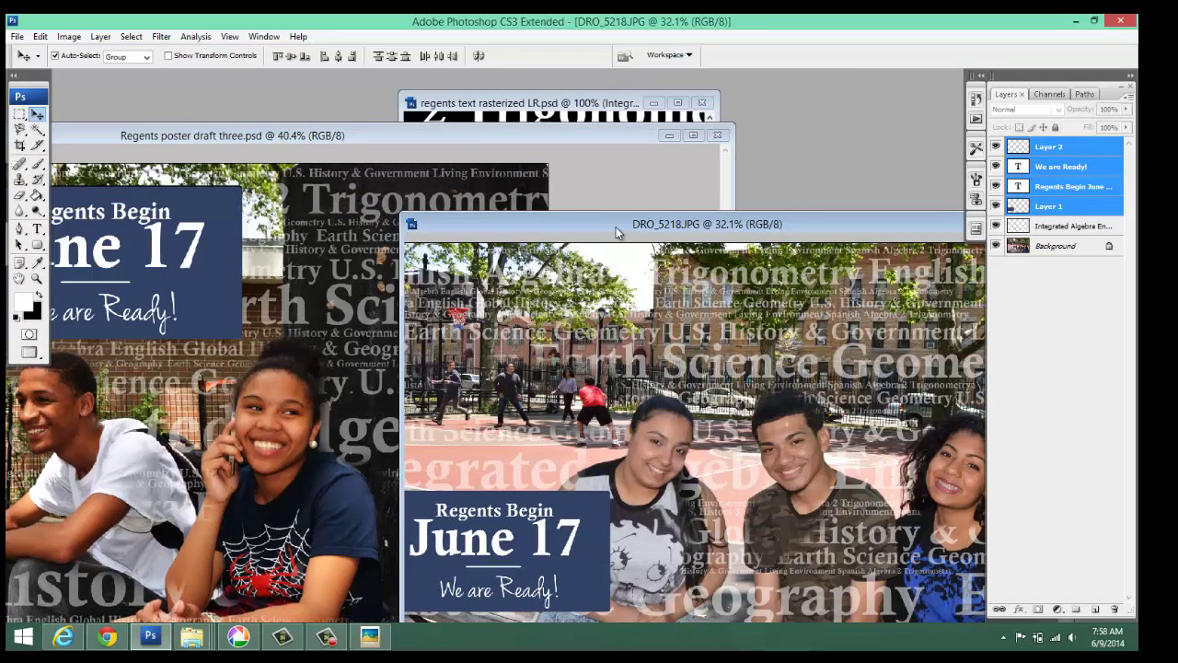
pyautogui.doubleClick(617, 227)
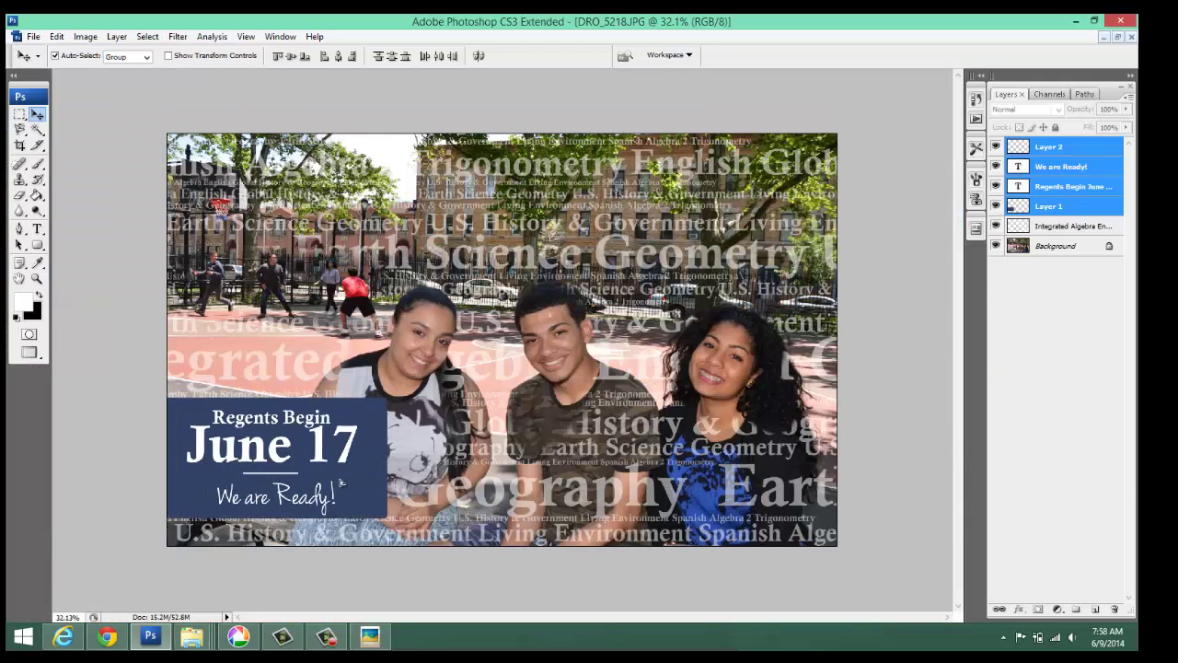